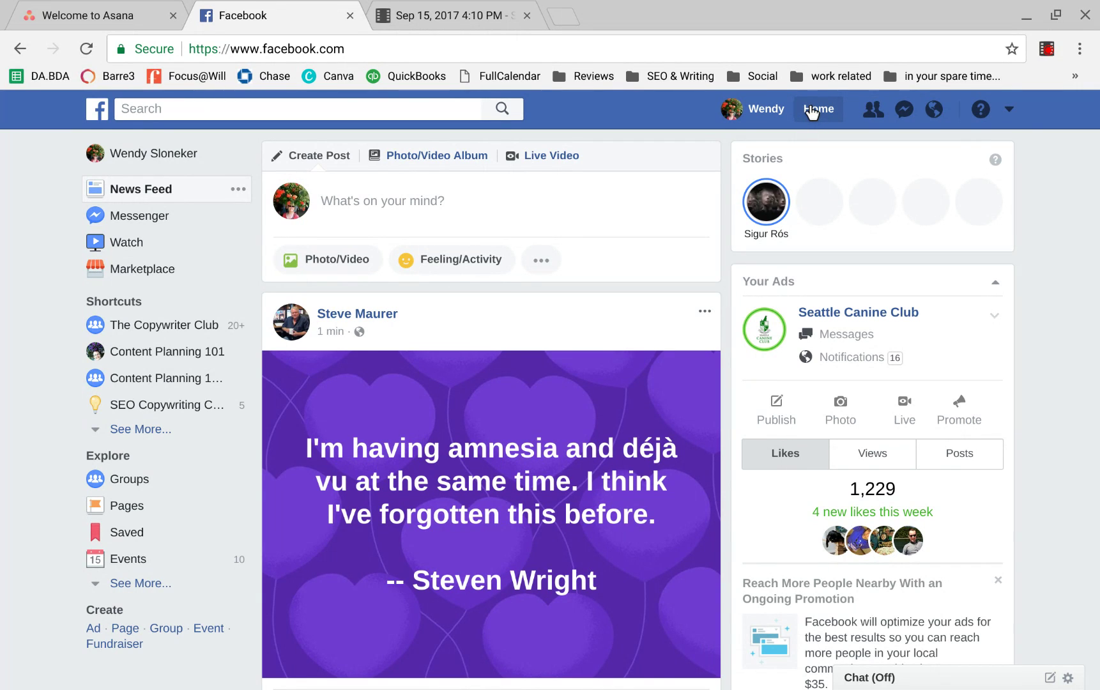
# Start creating a new ad in Ads Manager, starting over instead of continuing the unfinished Reach campaign draft.
pyautogui.click(1004, 111)
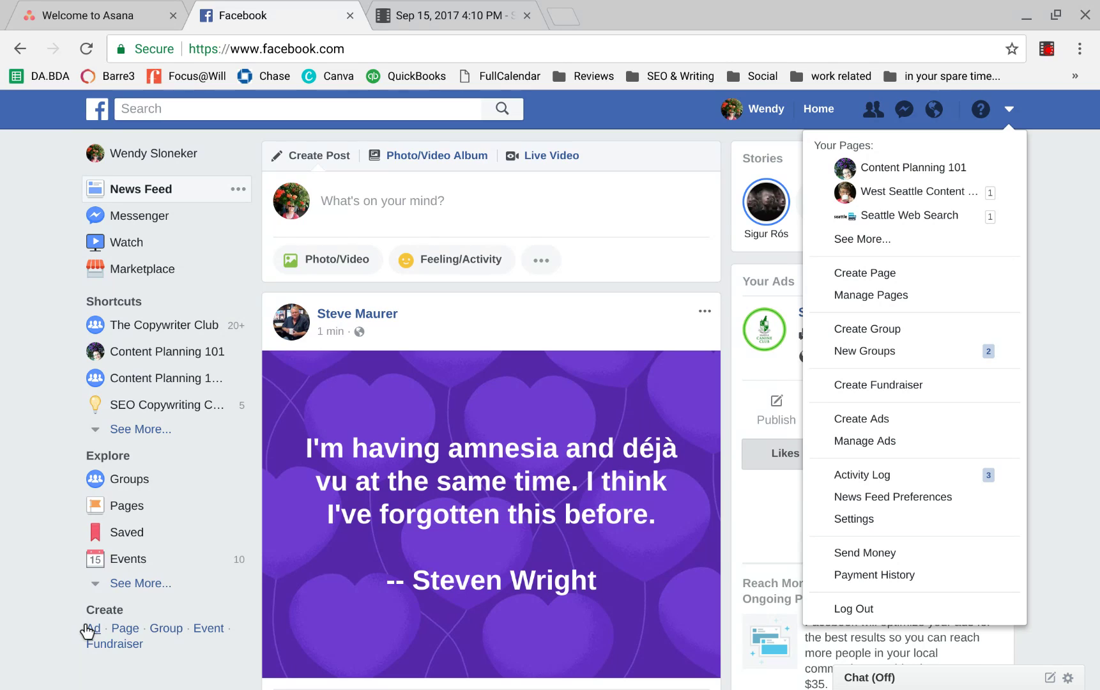
pyautogui.click(962, 419)
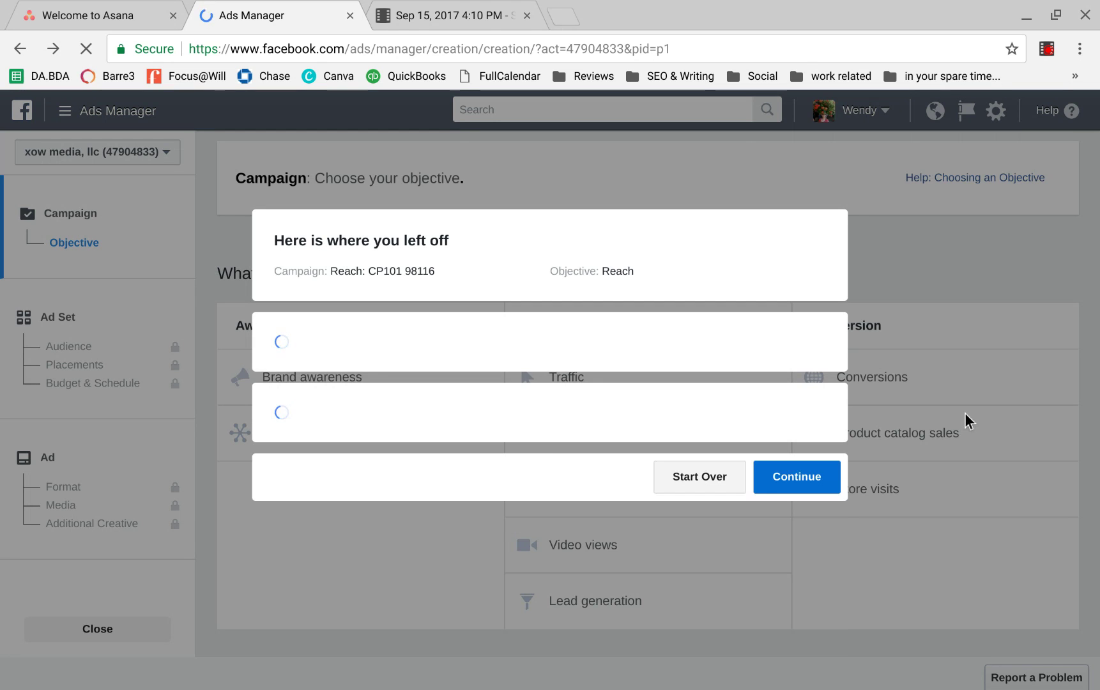
pyautogui.click(963, 417)
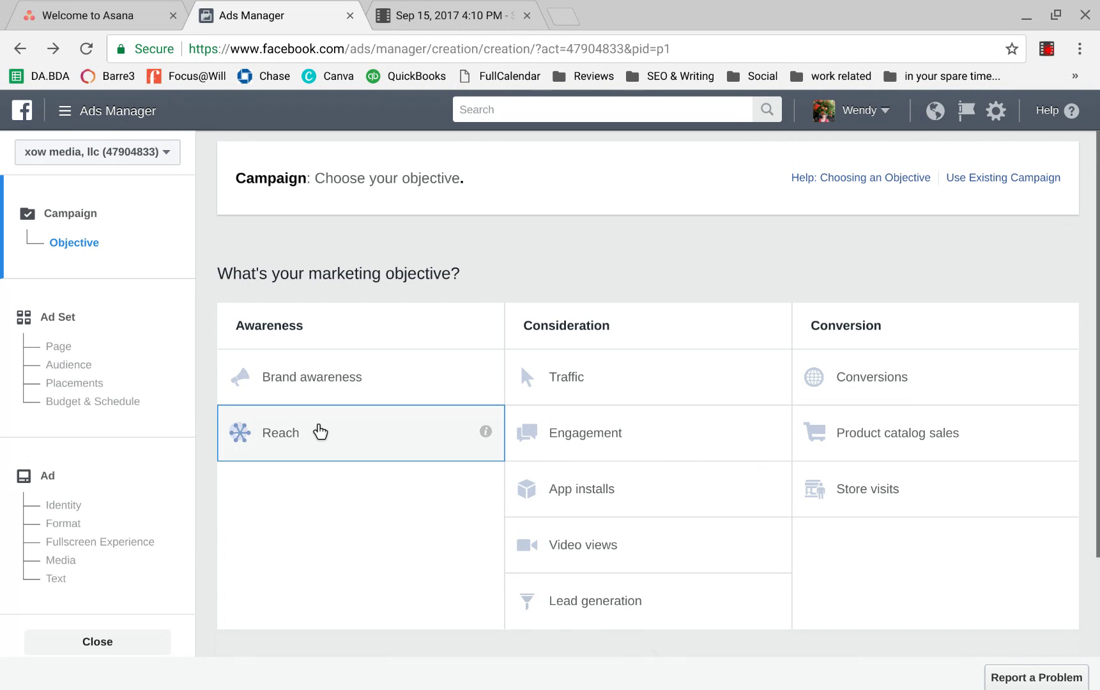
# Choose Reach as the marketing objective, name the campaign "Reach: 98116" and continue to the ad set.
pyautogui.click(320, 433)
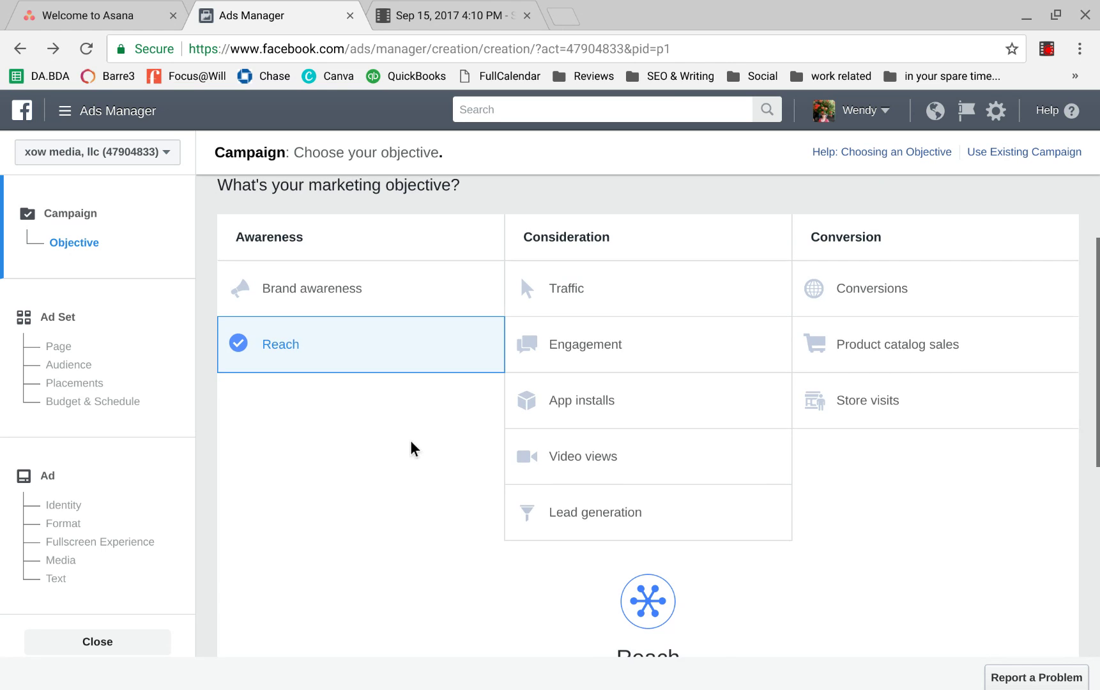
pyautogui.scroll(5, 410, 447)
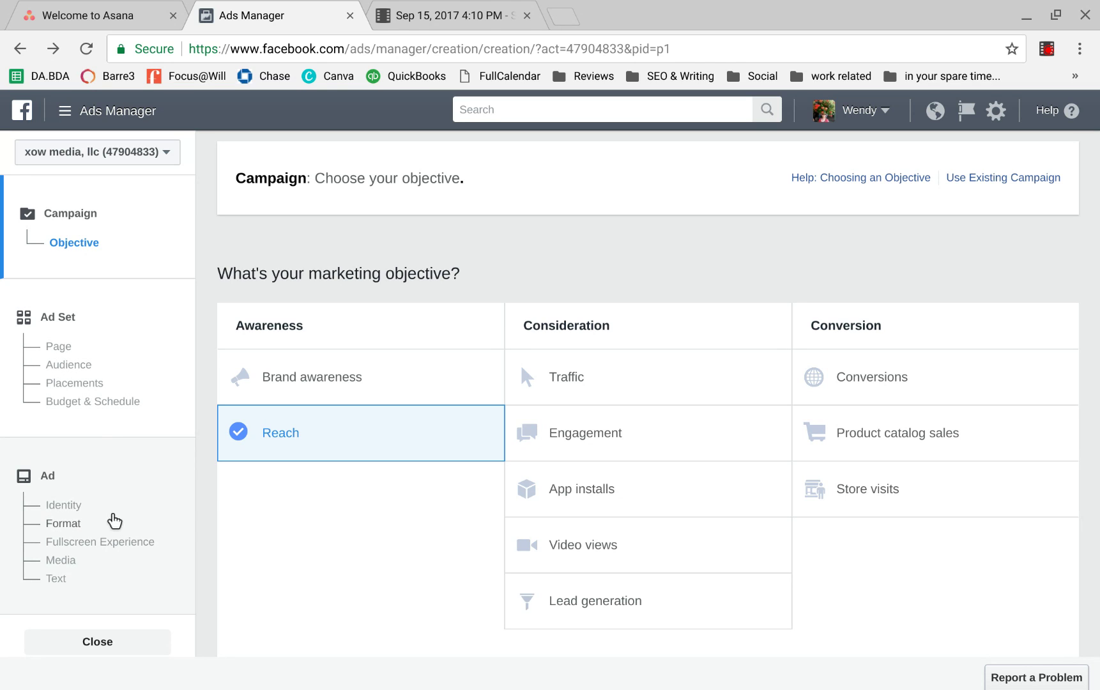
pyautogui.scroll(-1, 322, 529)
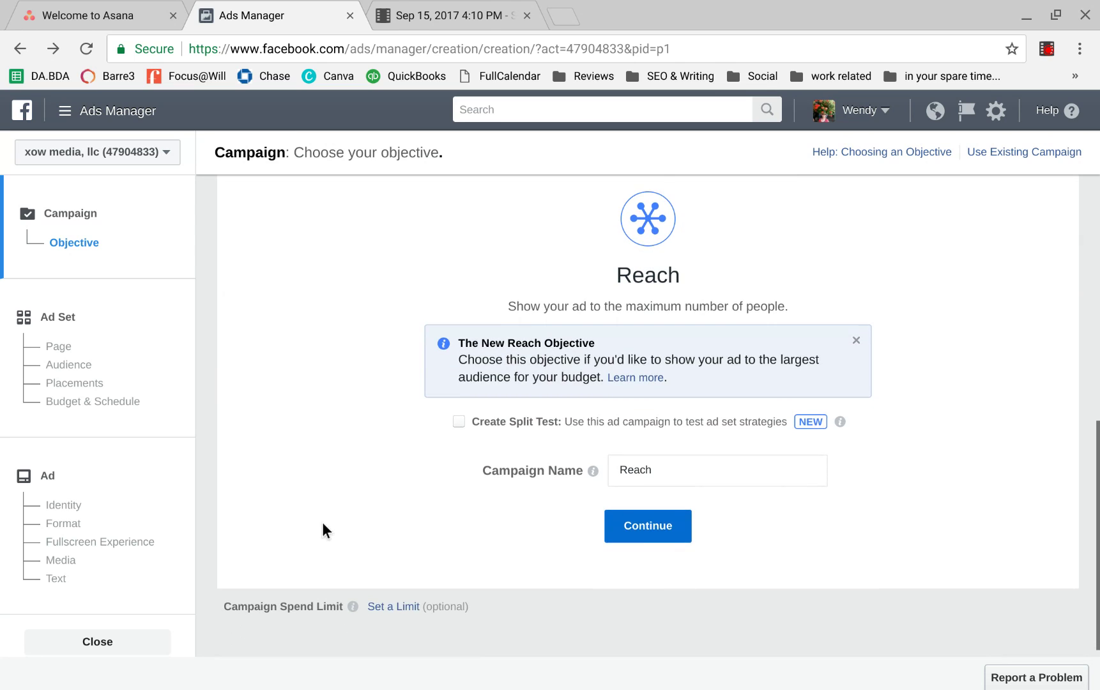
pyautogui.click(688, 442)
pyautogui.write(': 98116')
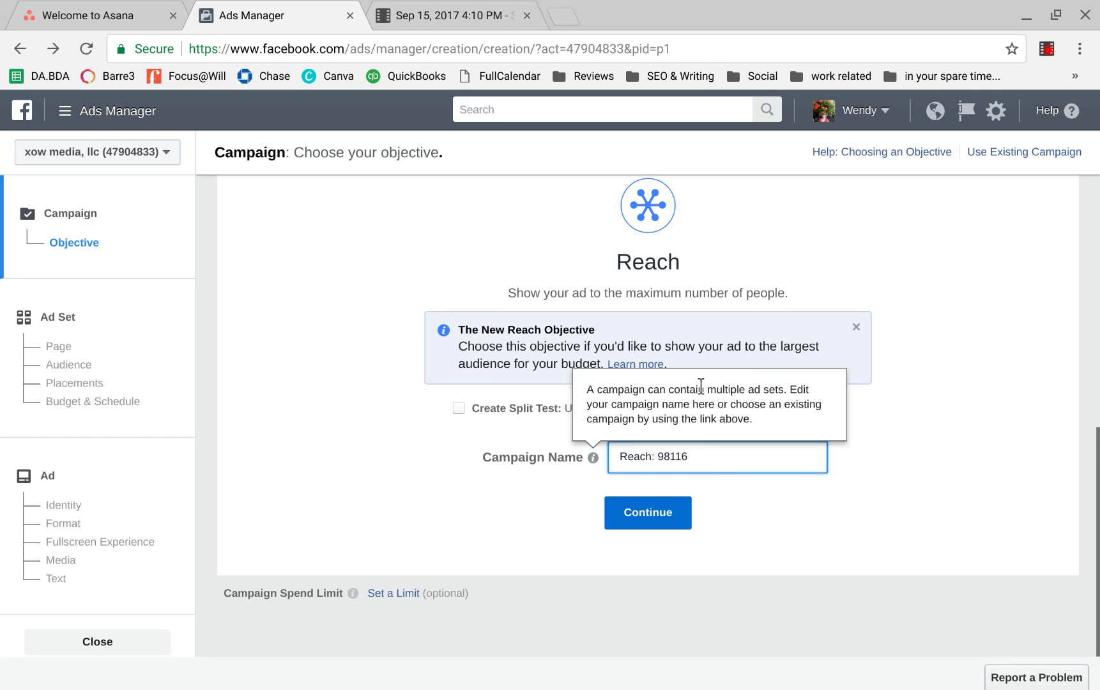
pyautogui.click(656, 511)
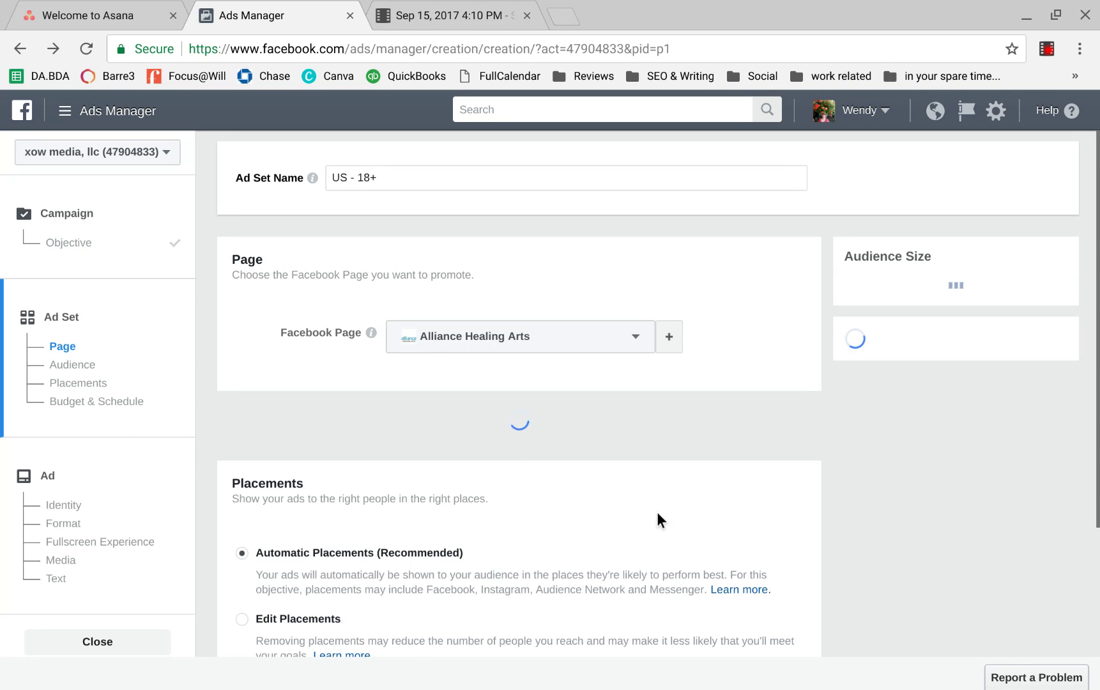
# Select Content Planning 101 as the Facebook Page to promote and name the ad set "US - 22+ 98116".
pyautogui.click(629, 339)
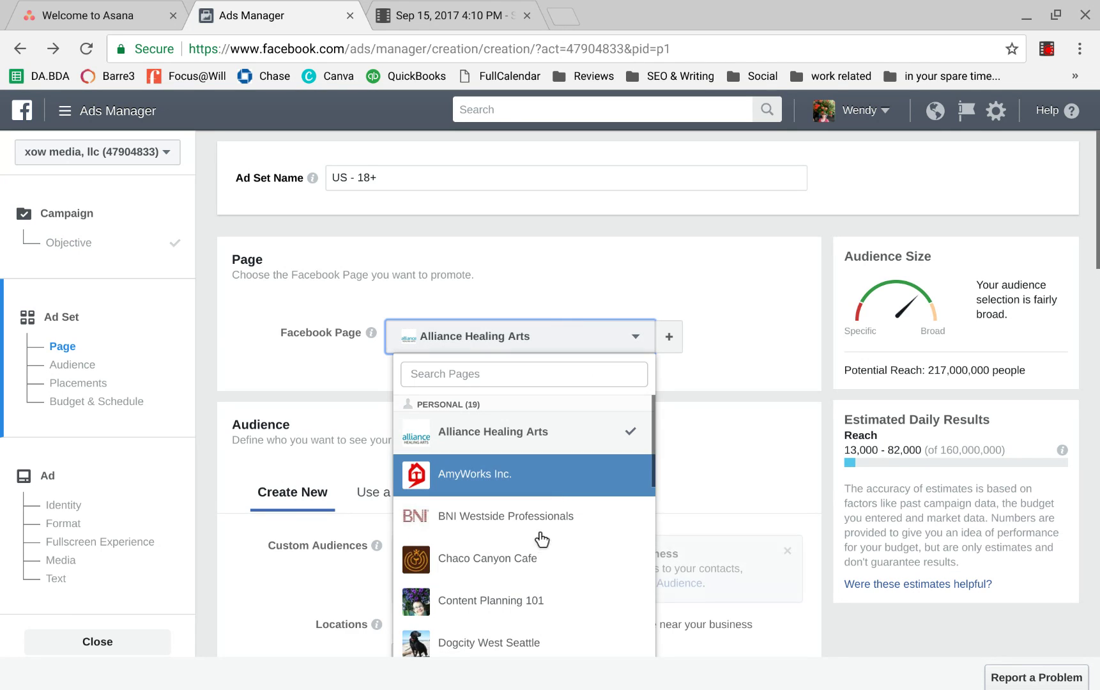
pyautogui.click(522, 599)
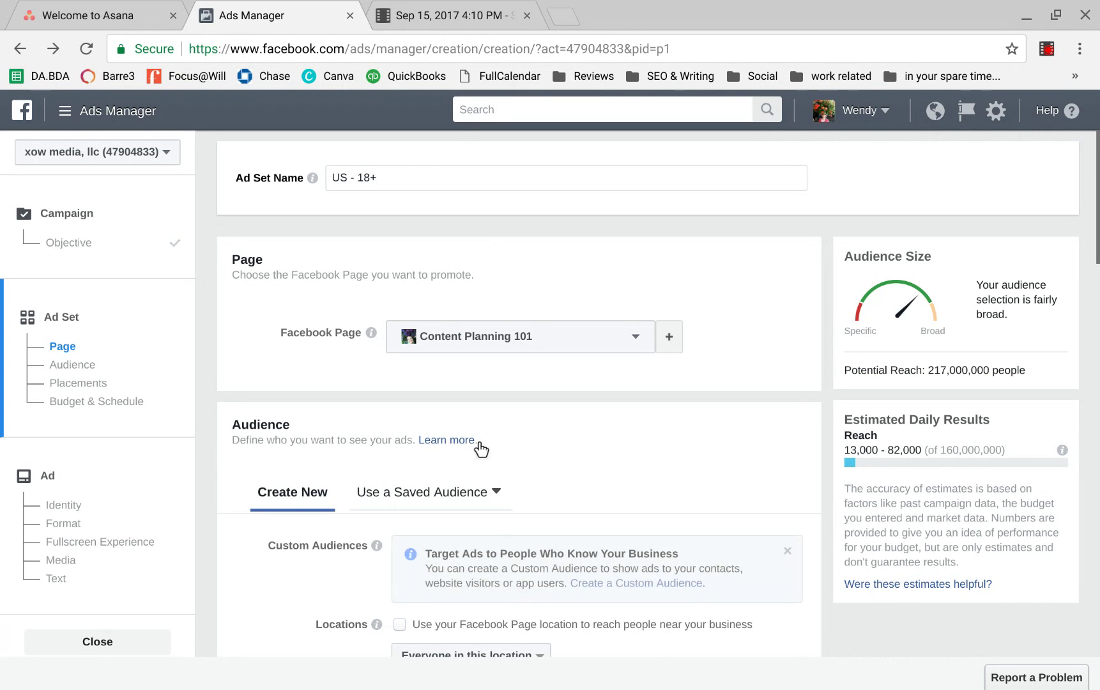
pyautogui.click(412, 170)
pyautogui.press('BackSpace')
pyautogui.press('BackSpace')
pyautogui.press('BackSpace')
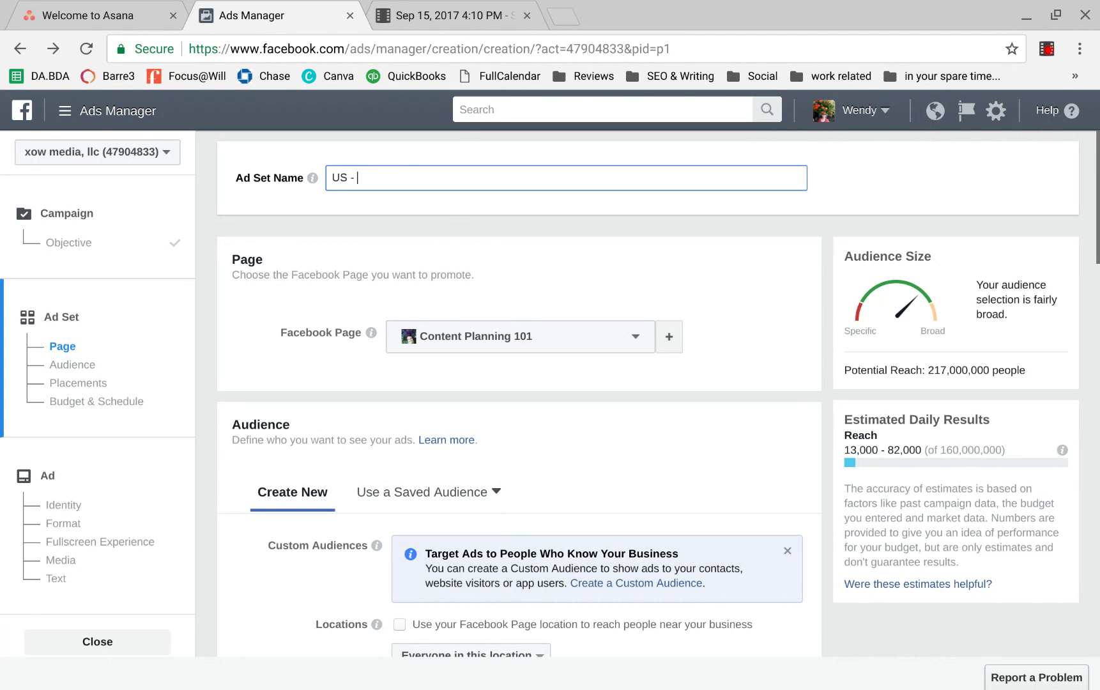
pyautogui.write('22+ ')
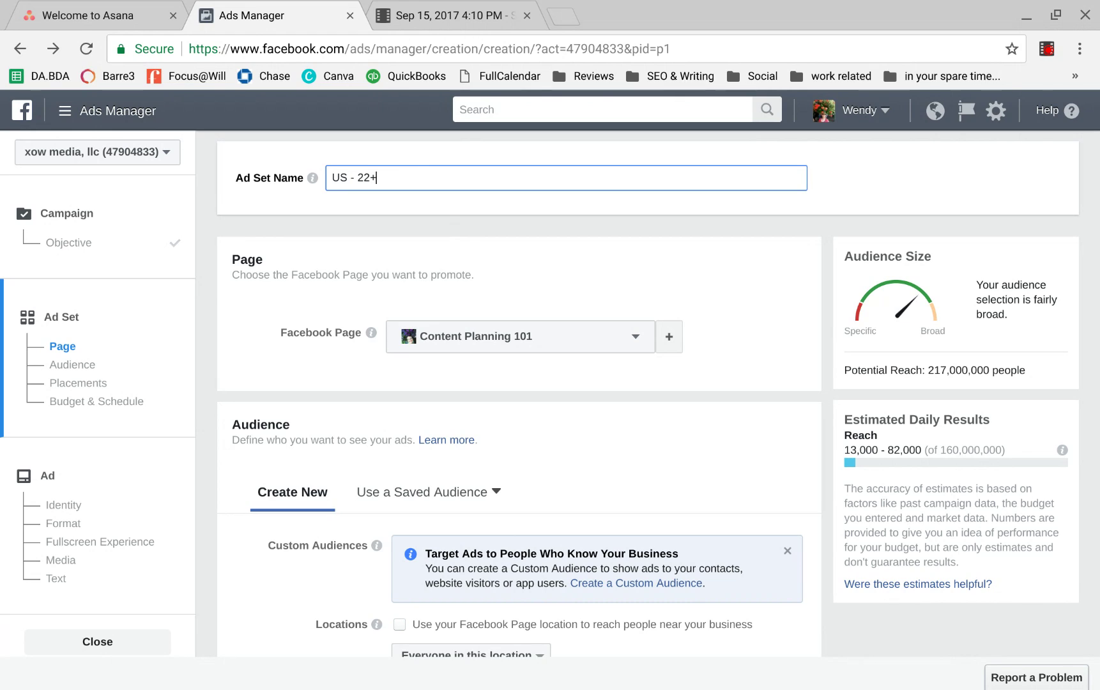
pyautogui.write('98116')
pyautogui.click(346, 175)
# Set the audience location to the zip code 98116 in Seattle, Washington.
pyautogui.scroll(-1, 588, 280)
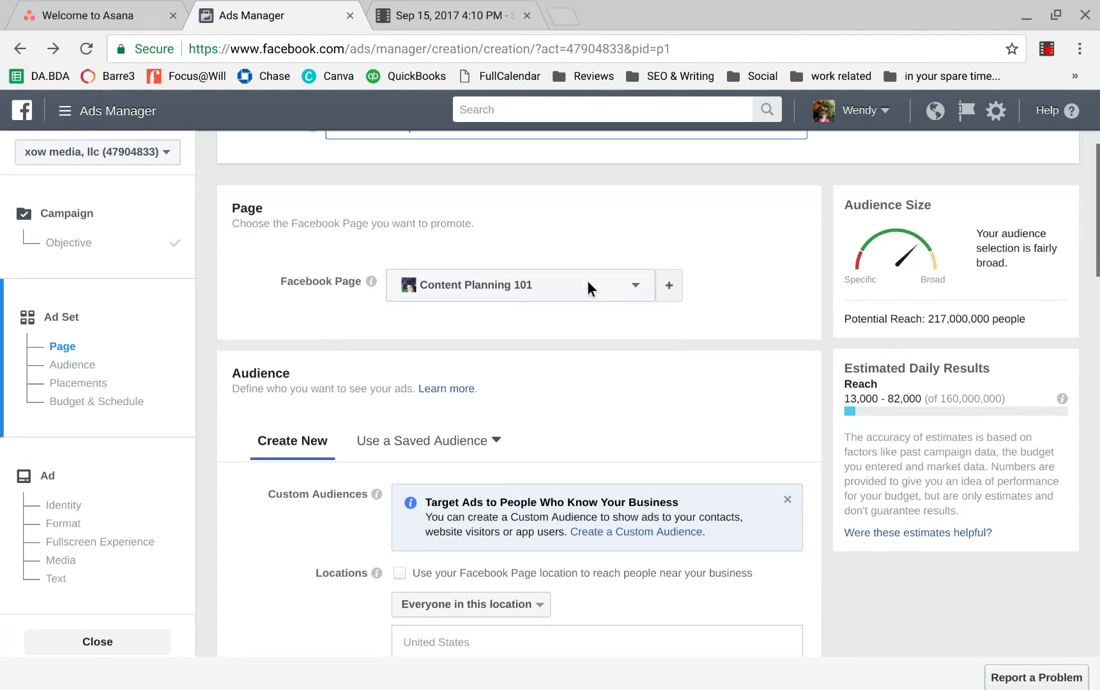
pyautogui.scroll(1, 587, 281)
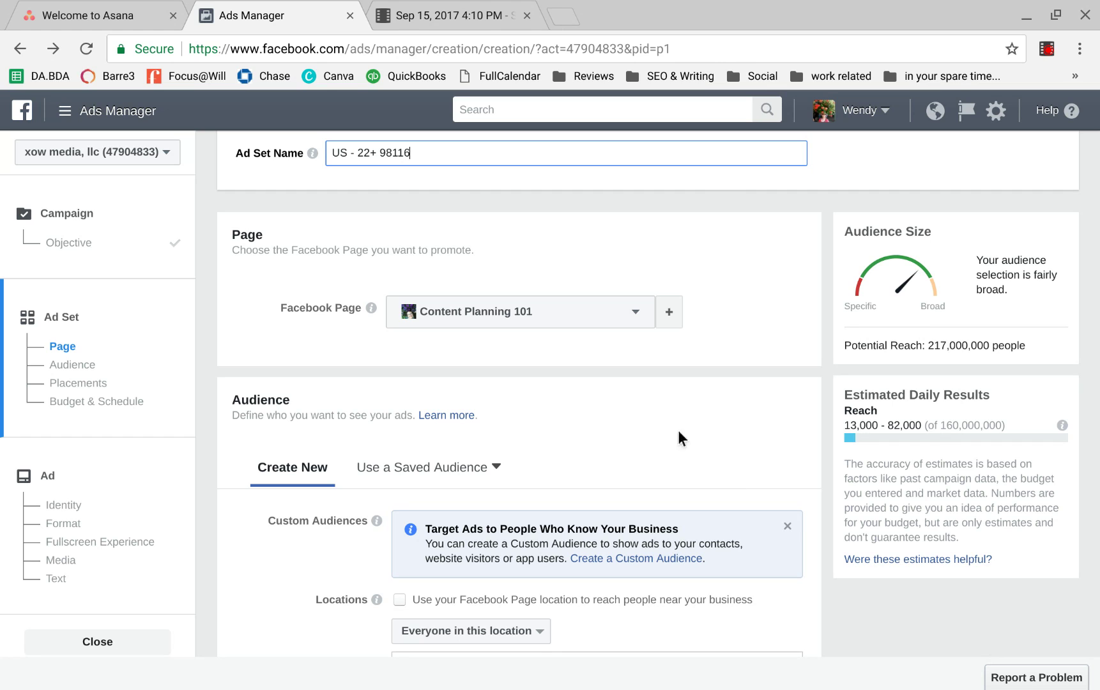
pyautogui.scroll(-3, 654, 434)
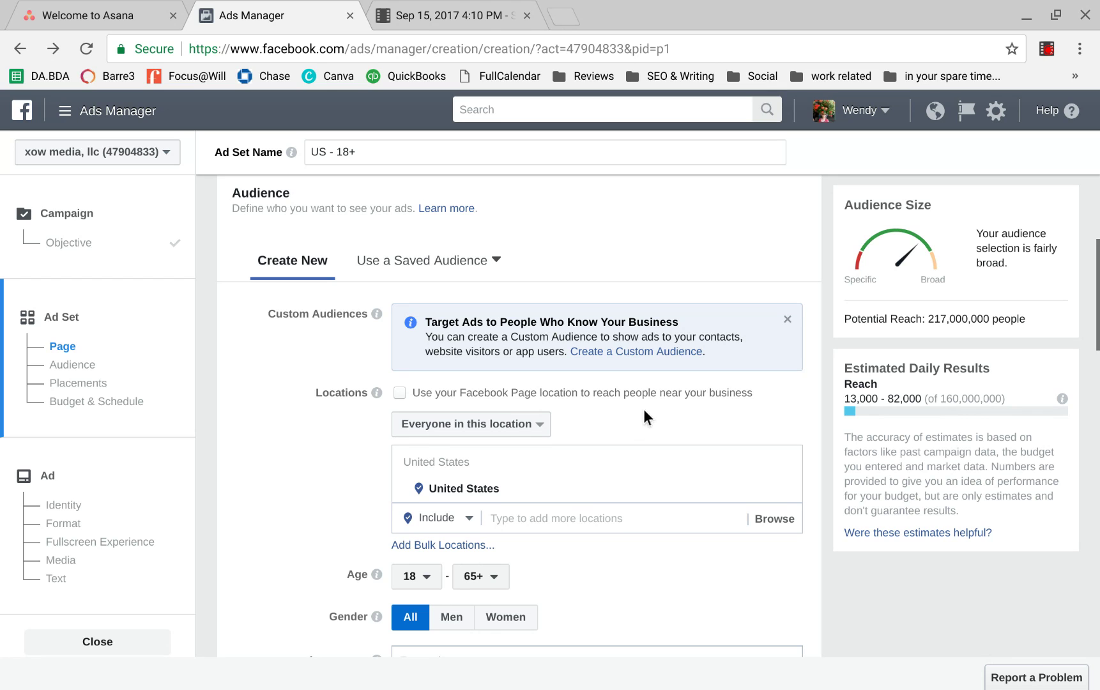
pyautogui.scroll(-1, 644, 418)
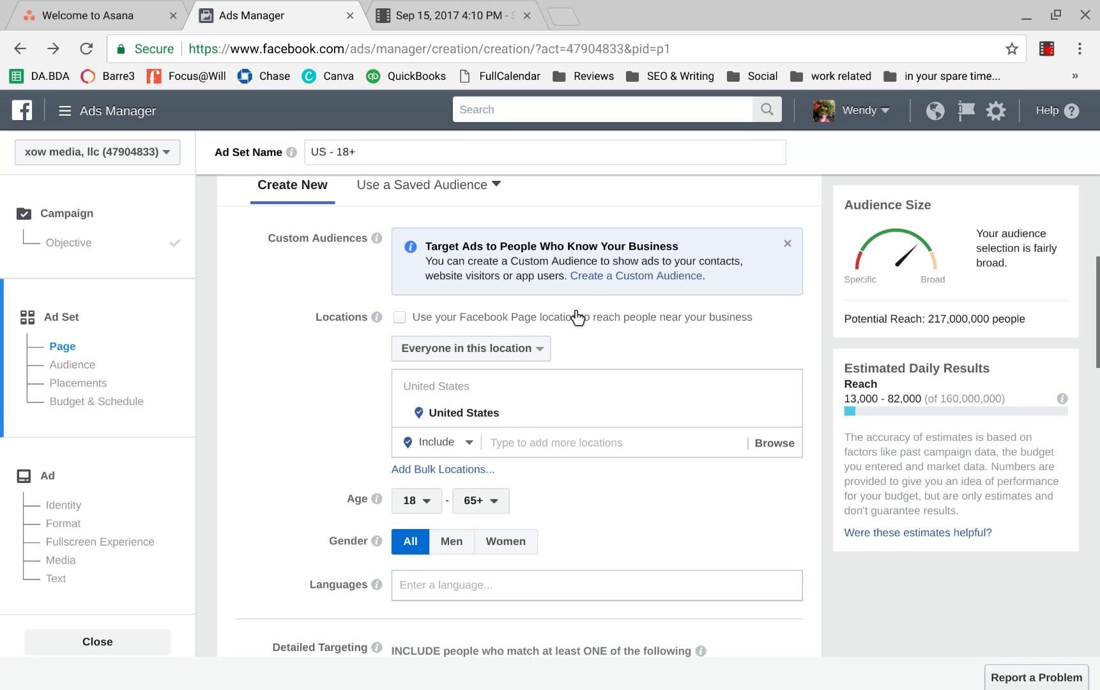
pyautogui.click(492, 432)
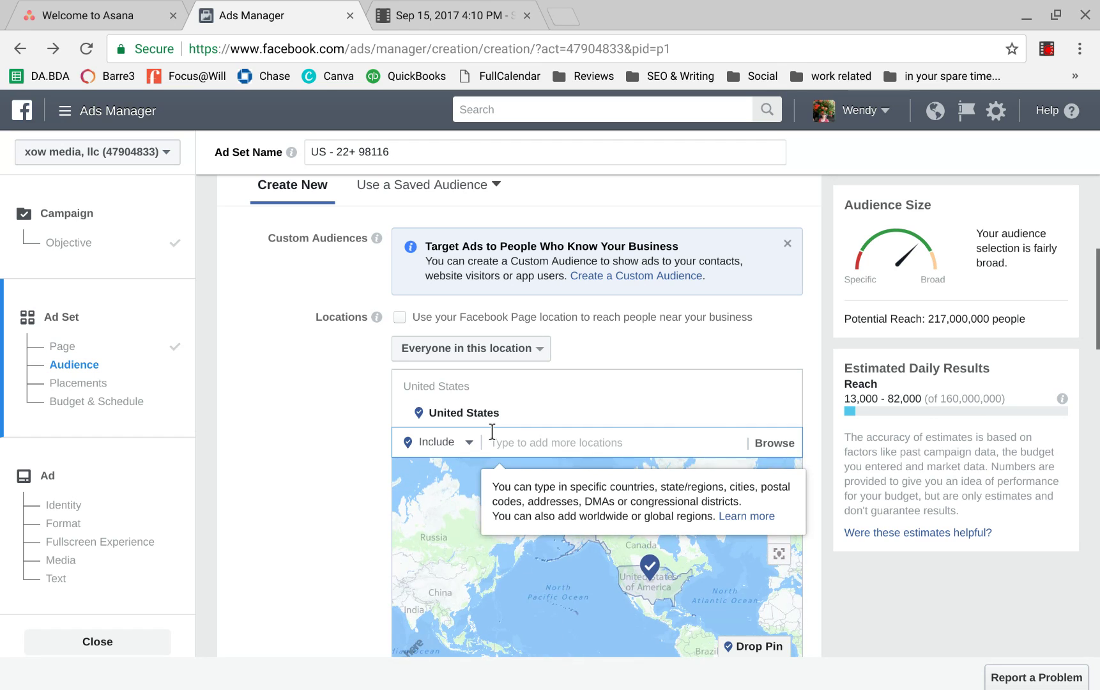
pyautogui.write('98116')
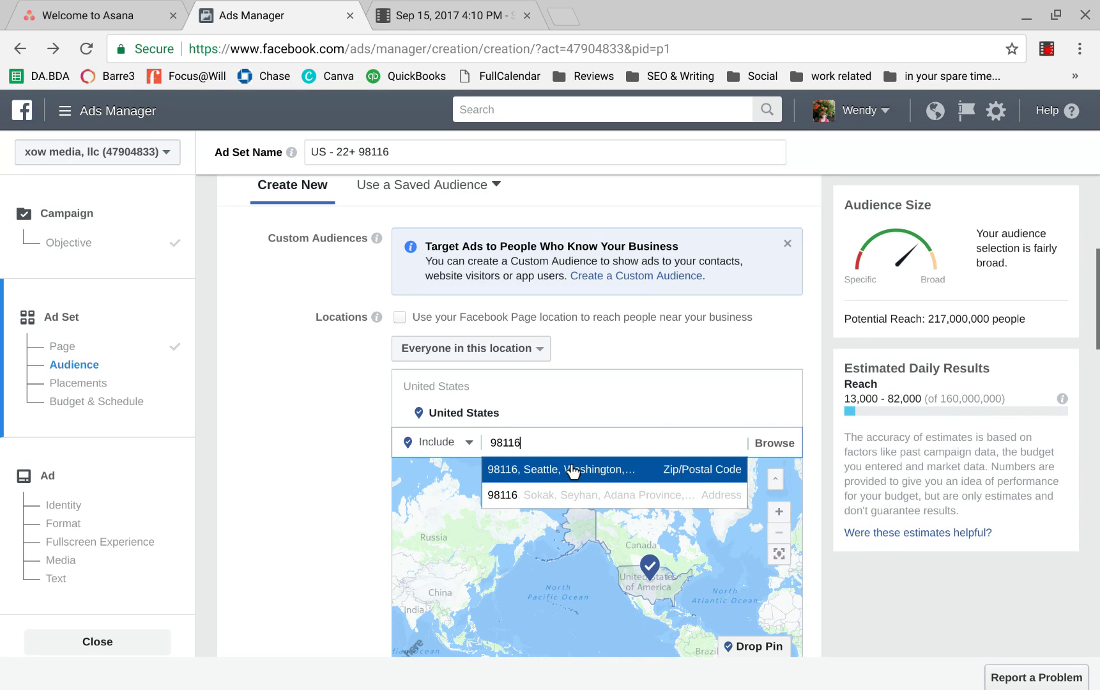
pyautogui.click(573, 471)
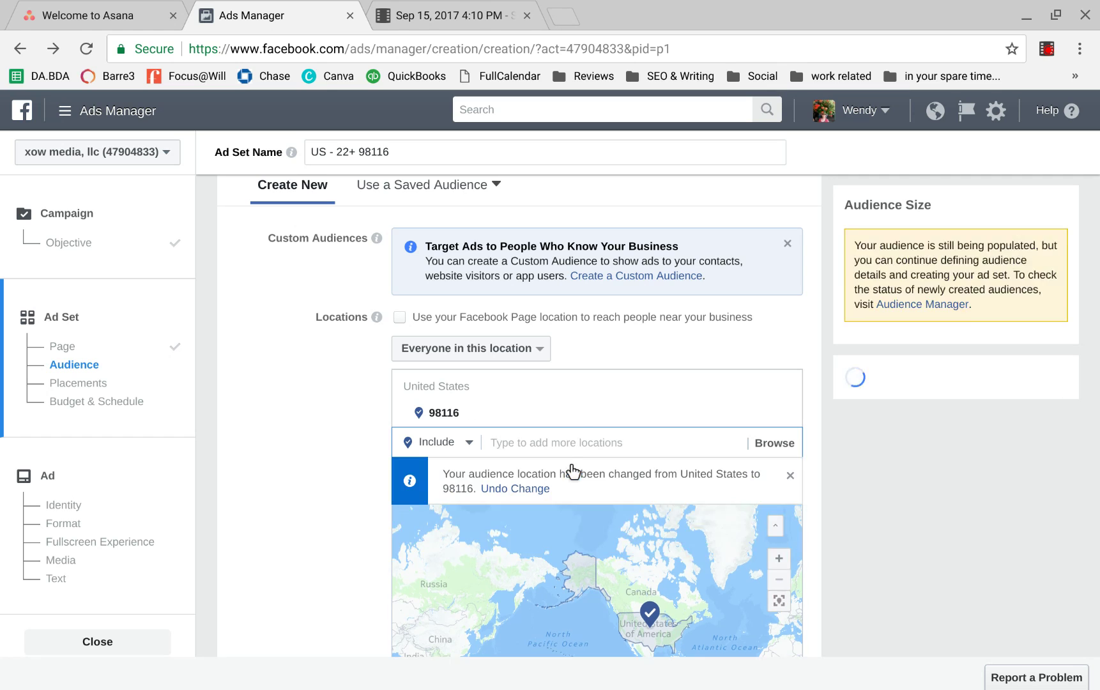
# Set the audience's minimum age to 22.
pyautogui.scroll(-2, 299, 543)
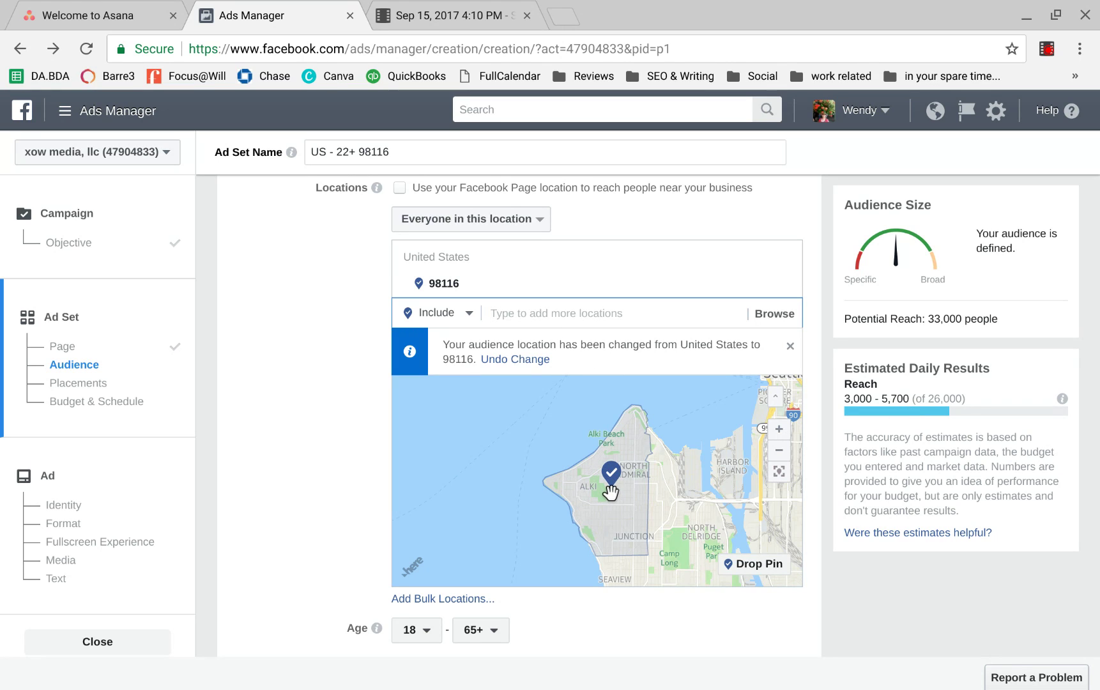
pyautogui.scroll(-3, 923, 589)
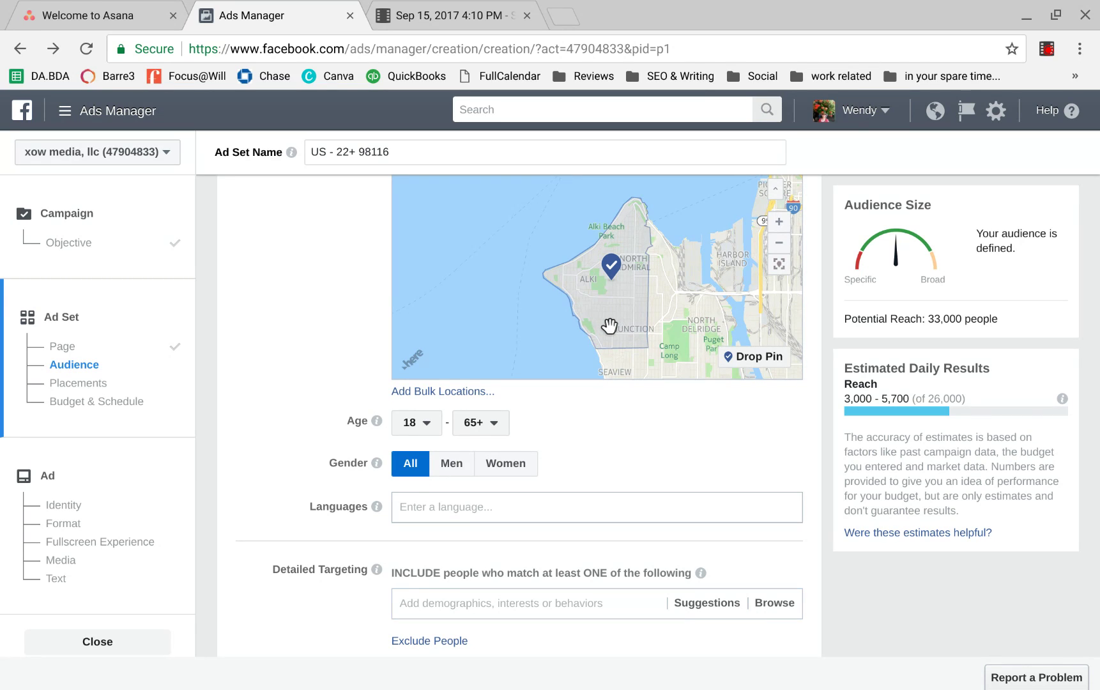
pyautogui.click(416, 422)
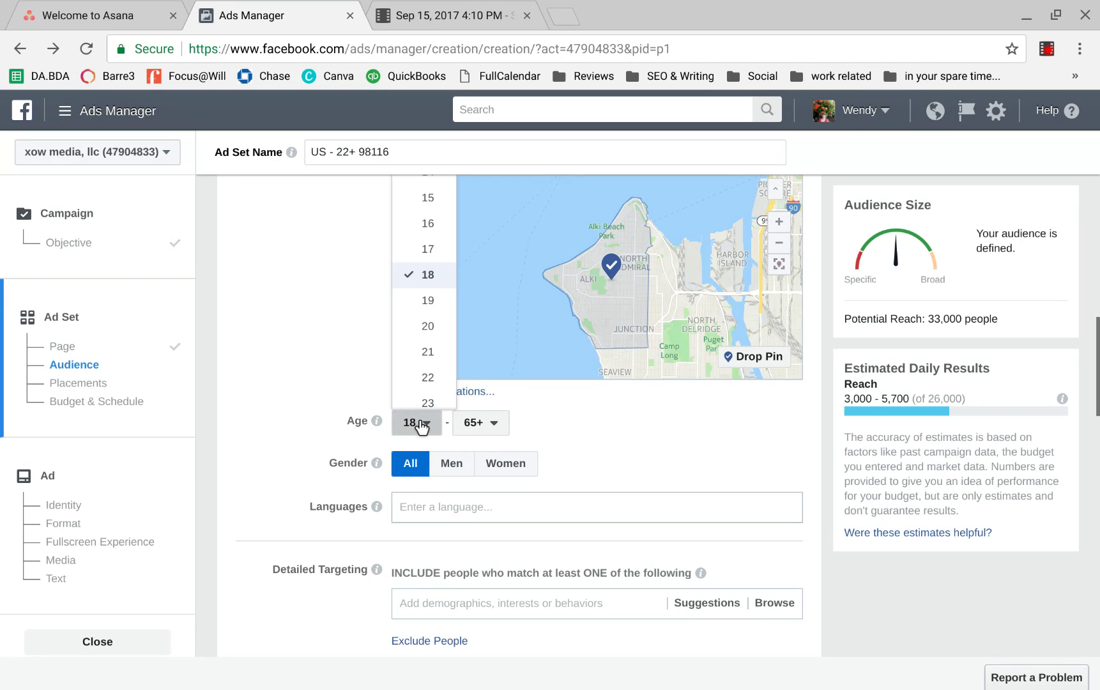
pyautogui.click(420, 377)
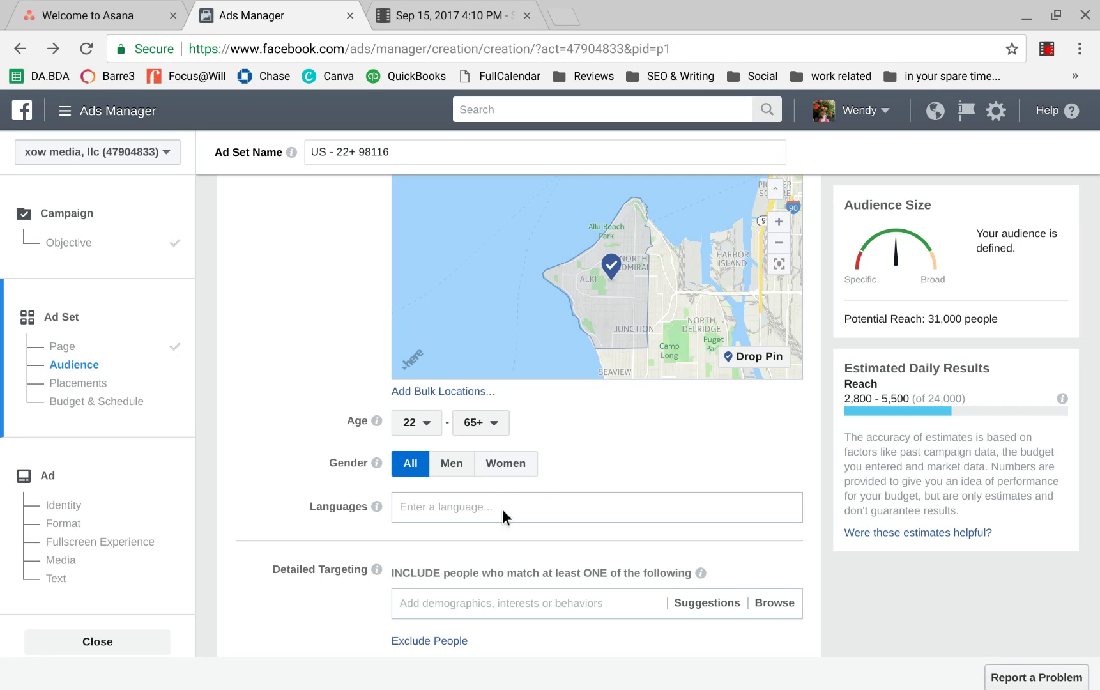
# Find "small business owners" in the detailed targeting and include the Small Business Owners interest.
pyautogui.scroll(-1, 663, 489)
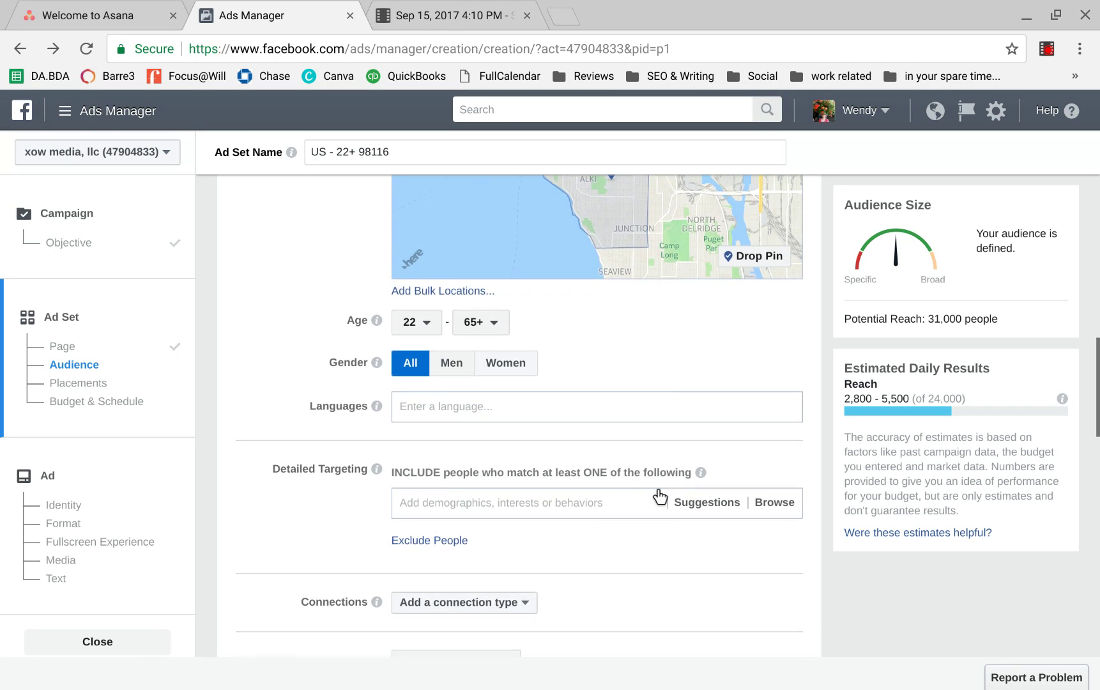
pyautogui.click(546, 496)
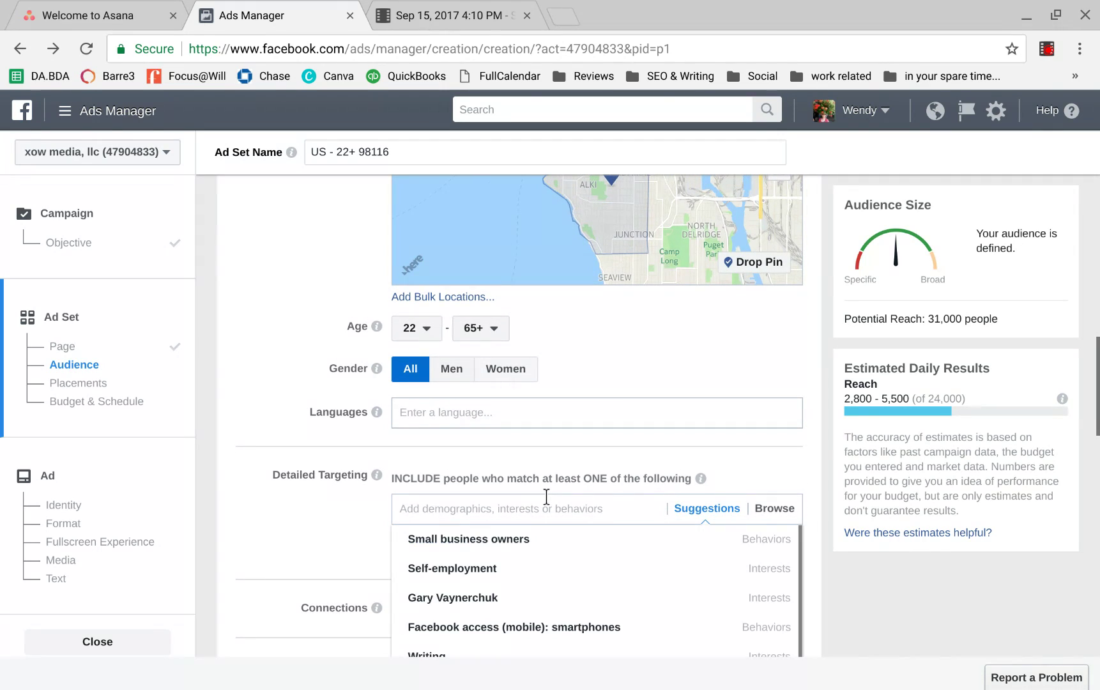
pyautogui.write('s')
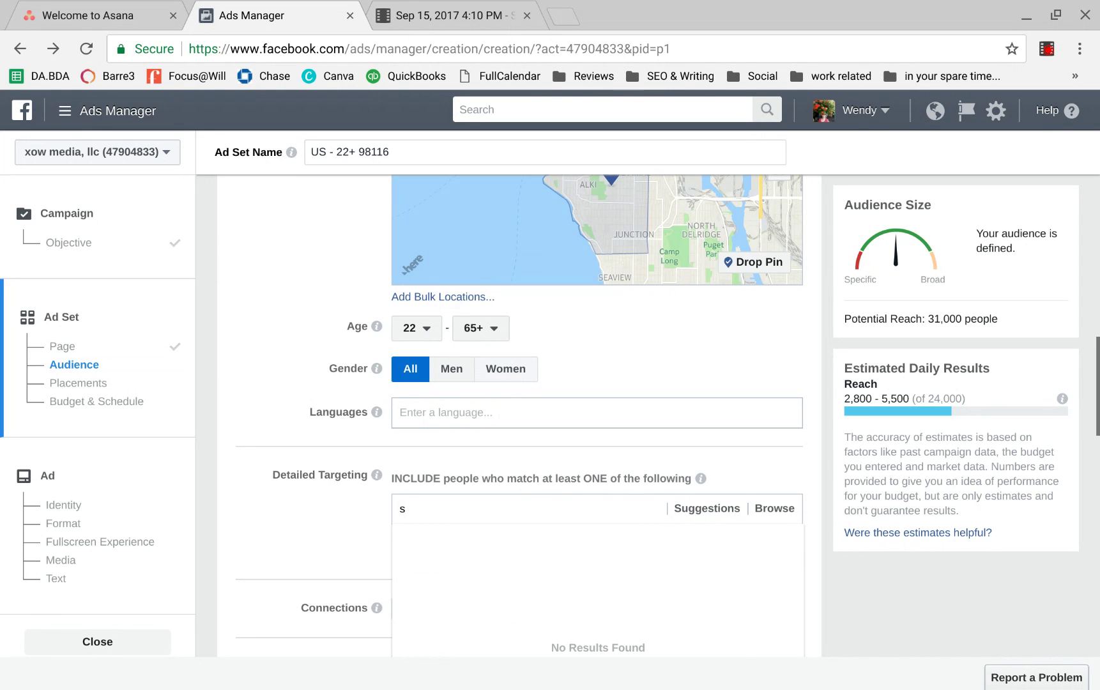
pyautogui.write('mall business owners')
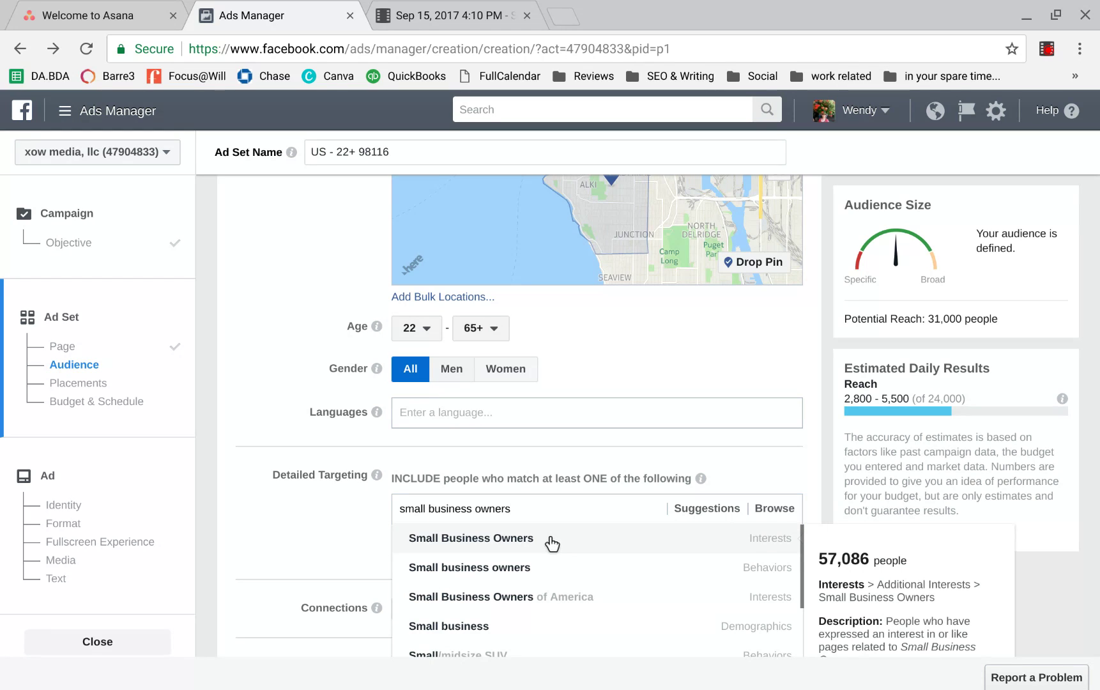
pyautogui.click(552, 543)
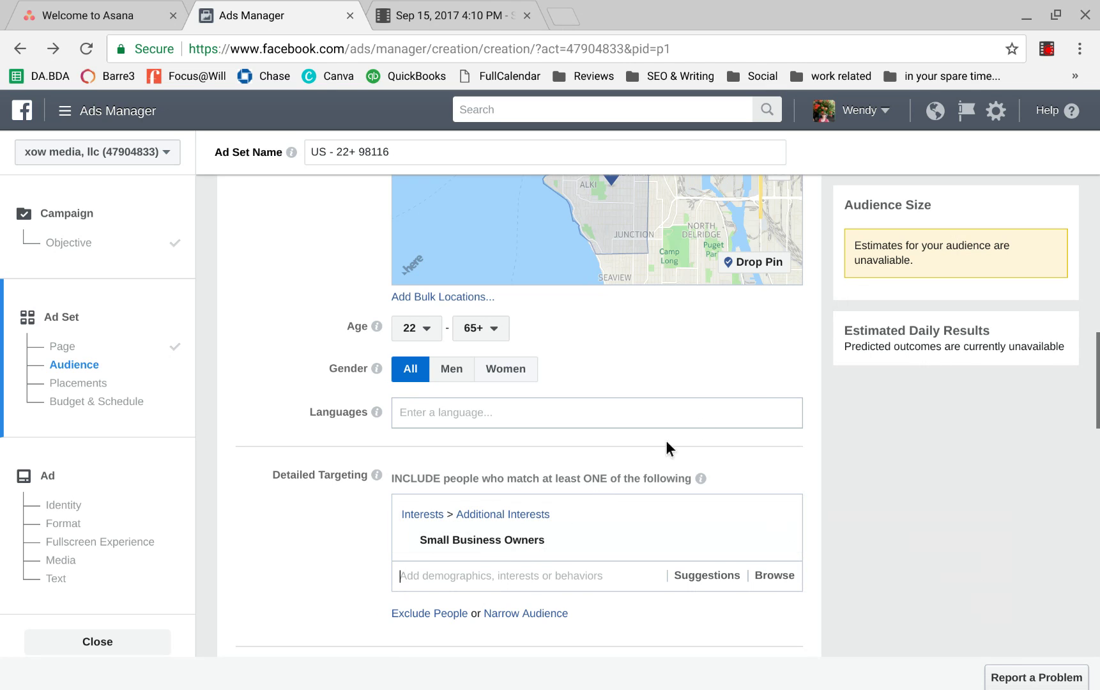
# Find "small business" in the detailed targeting and include the Small business interest as well.
pyautogui.scroll(4, 981, 444)
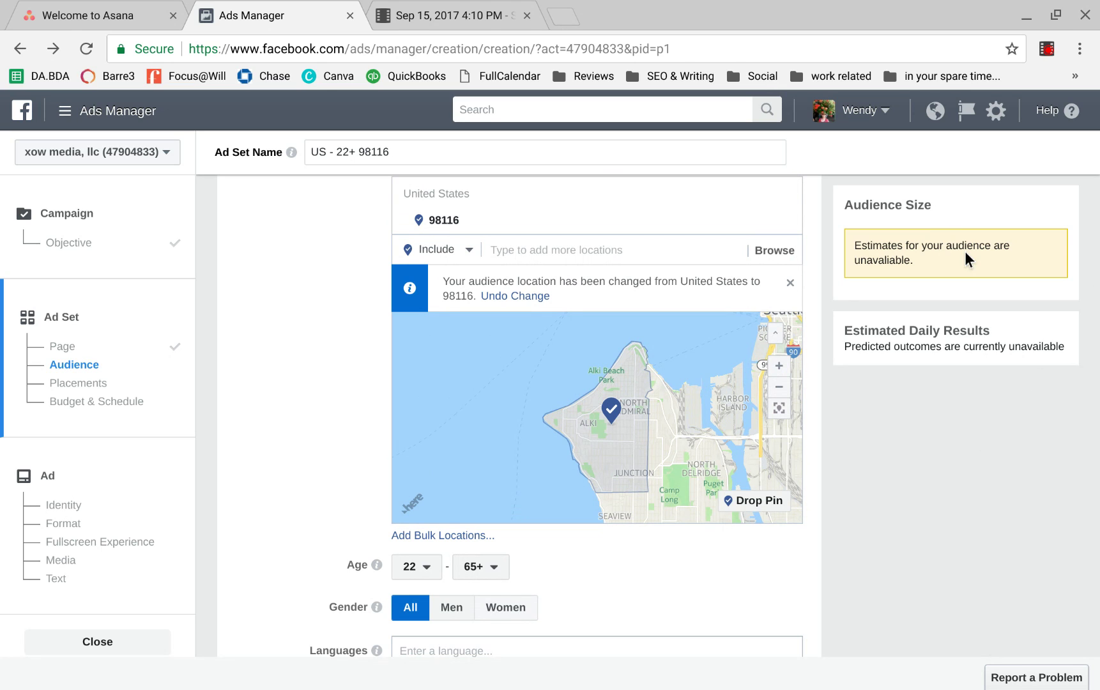
pyautogui.scroll(-5, 909, 391)
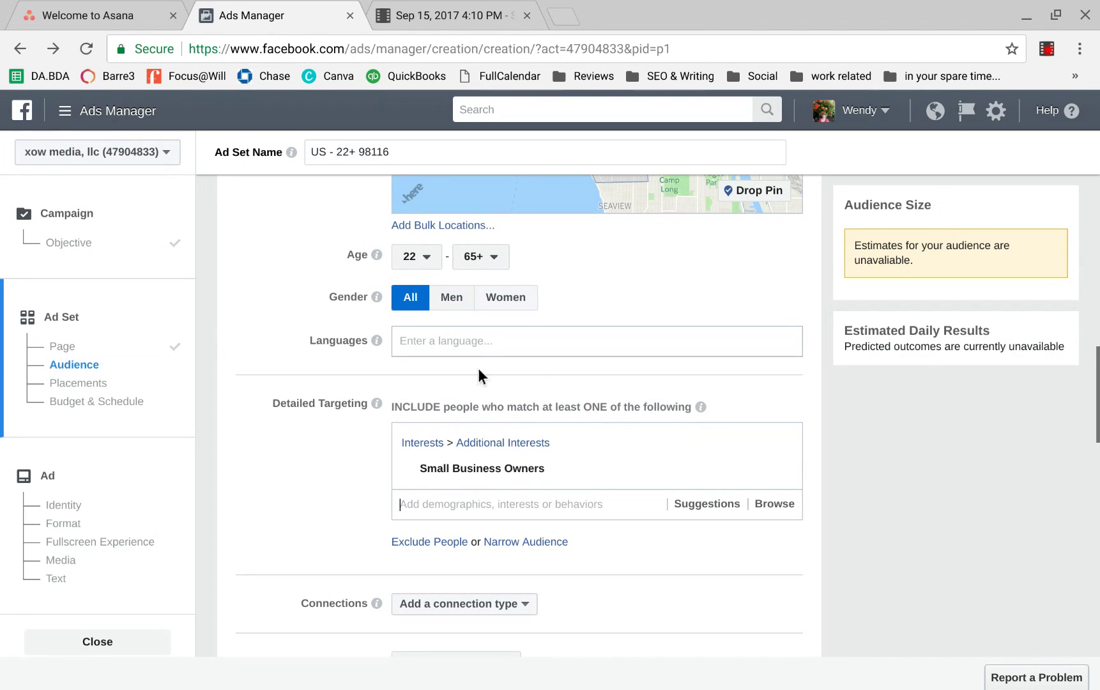
pyautogui.write('small business')
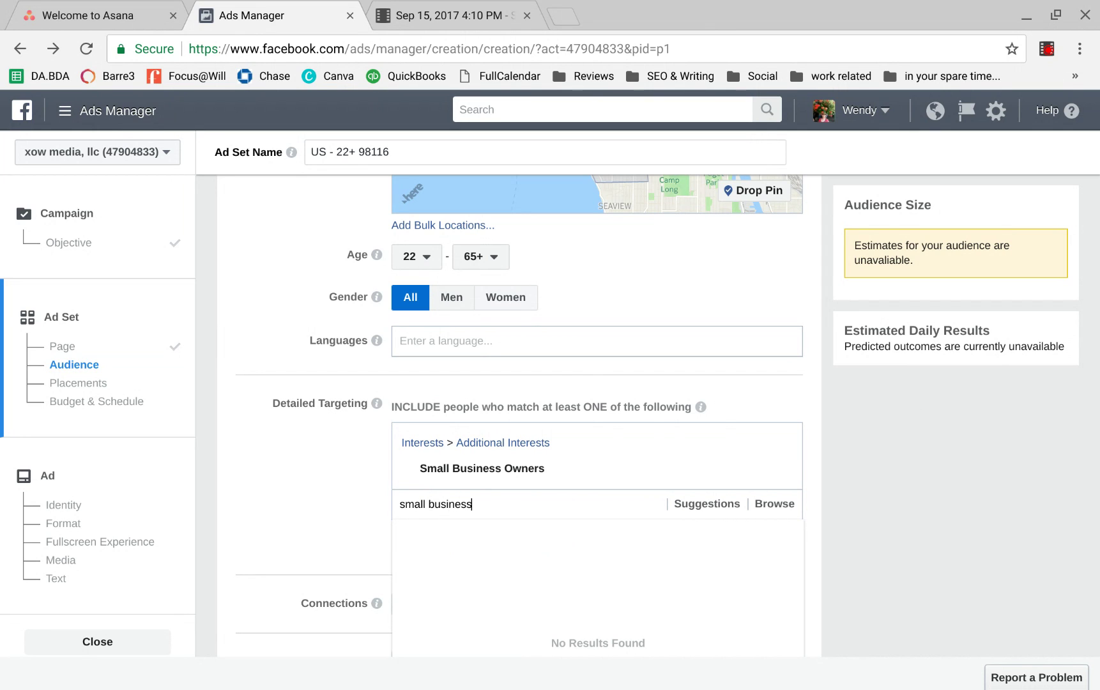
pyautogui.click(698, 509)
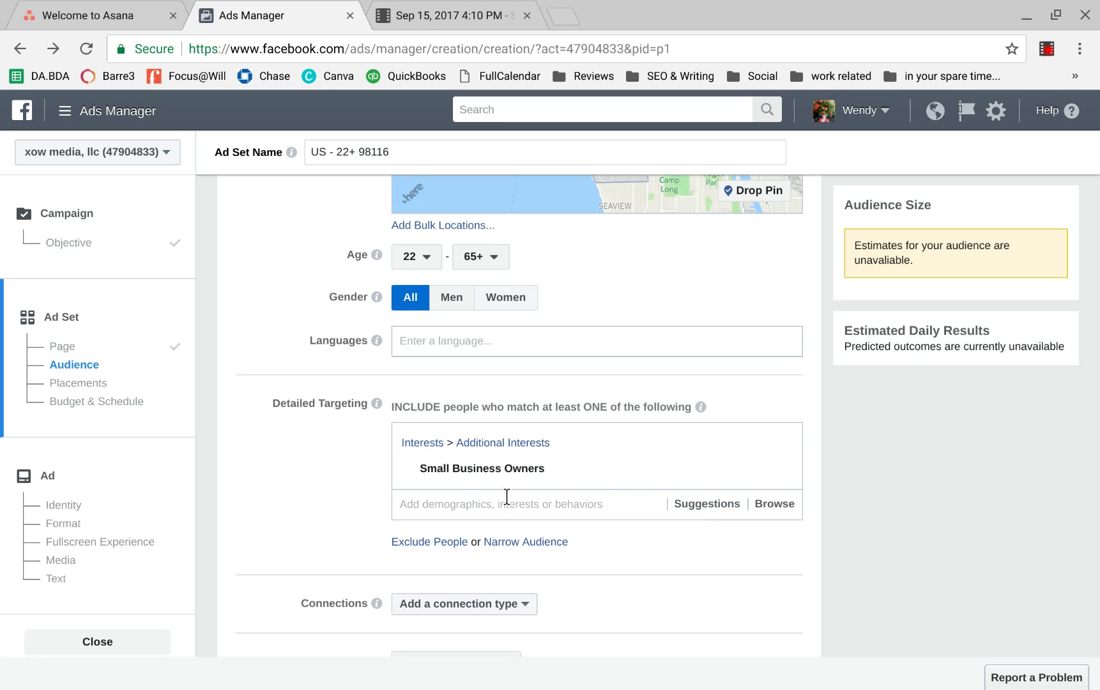
pyautogui.write('sma')
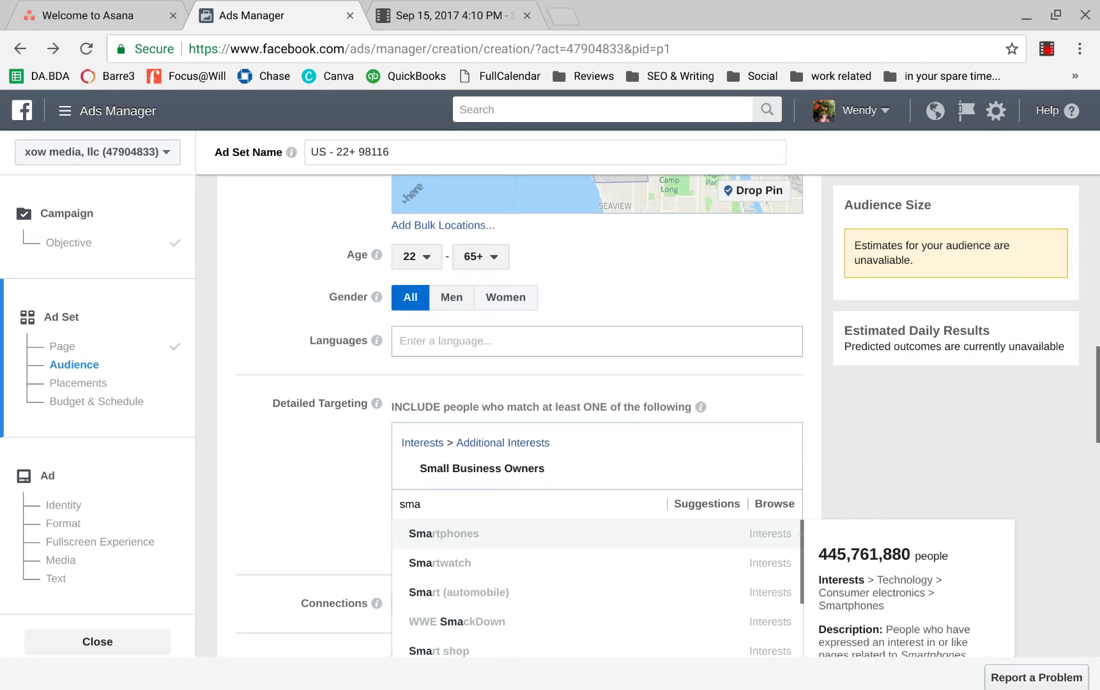
pyautogui.write('ll business')
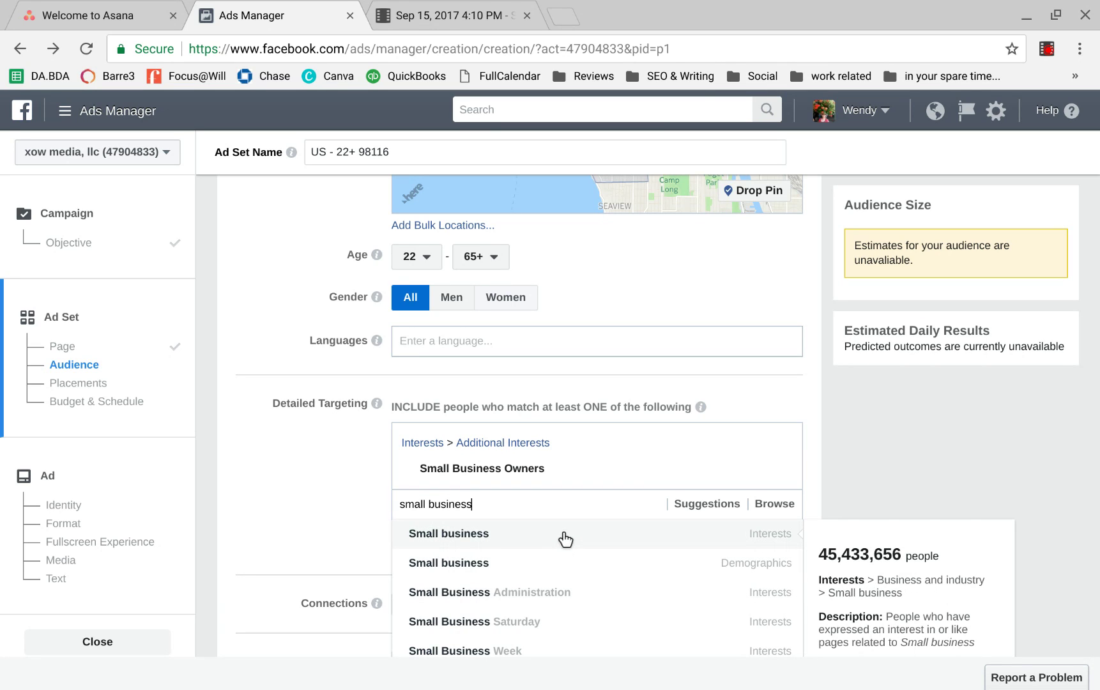
pyautogui.click(565, 536)
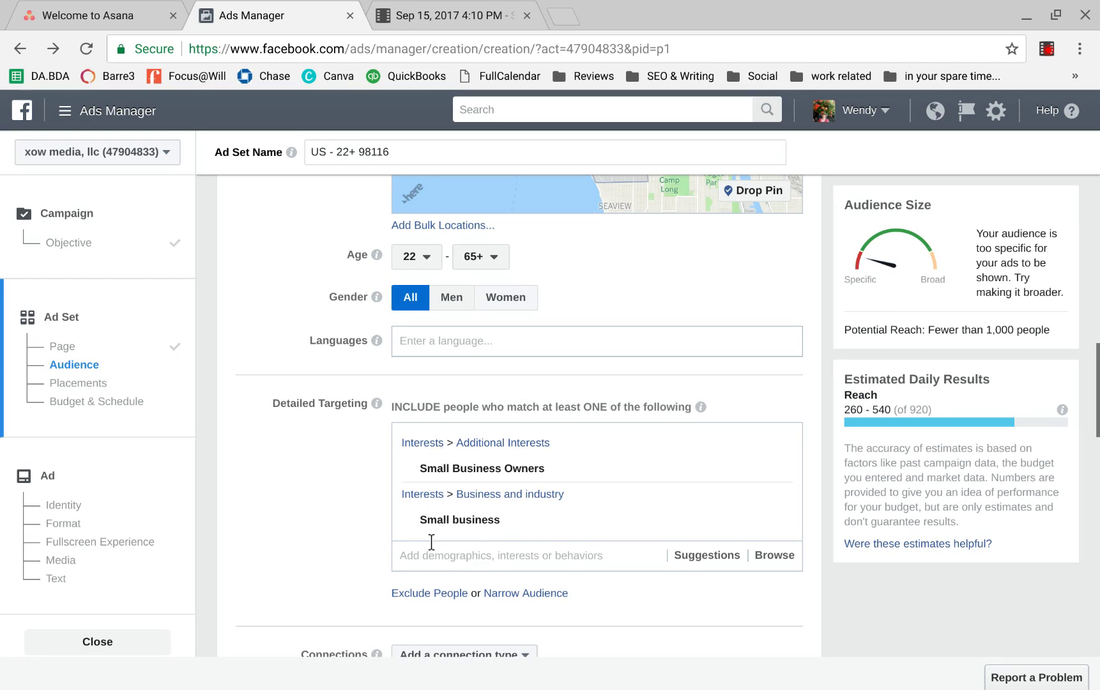
# Find "entrepreneur" in the detailed targeting and include the Entrepreneurship interest.
pyautogui.write('entrepreneur')
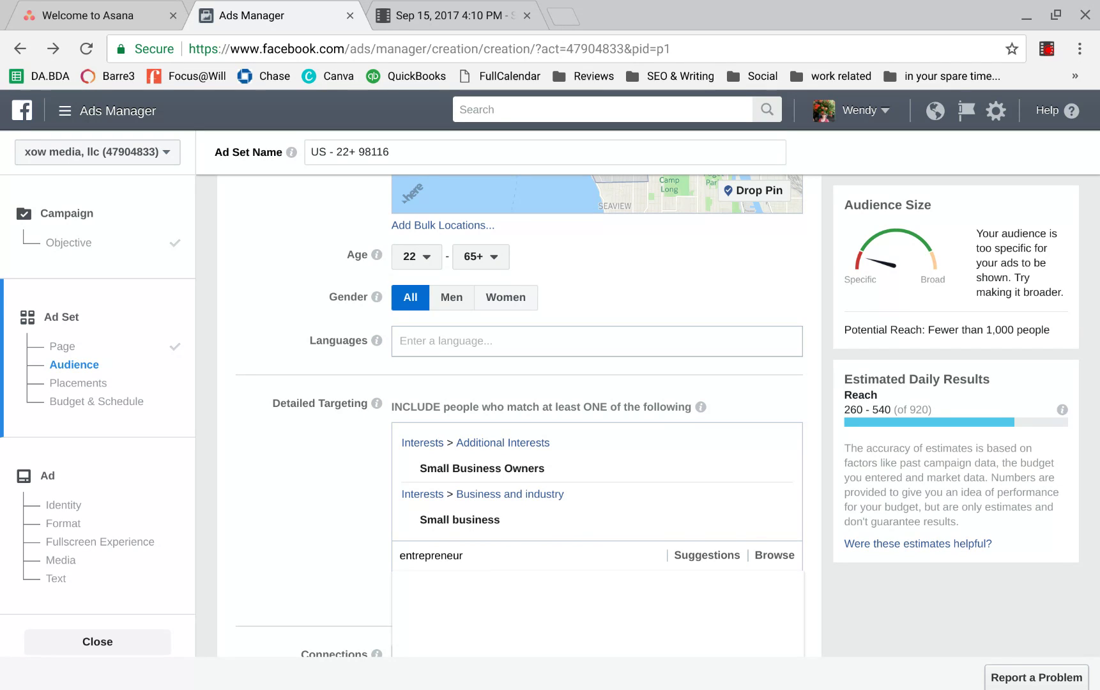
pyautogui.click(698, 556)
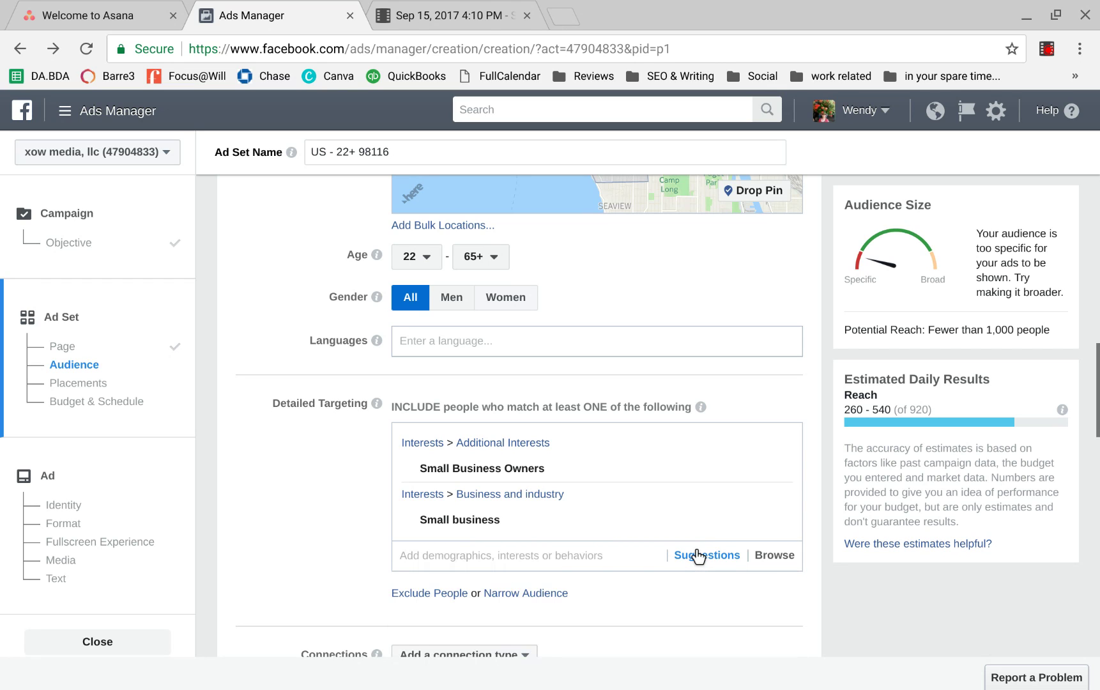
pyautogui.click(766, 554)
pyautogui.click(511, 555)
pyautogui.write('entrepre')
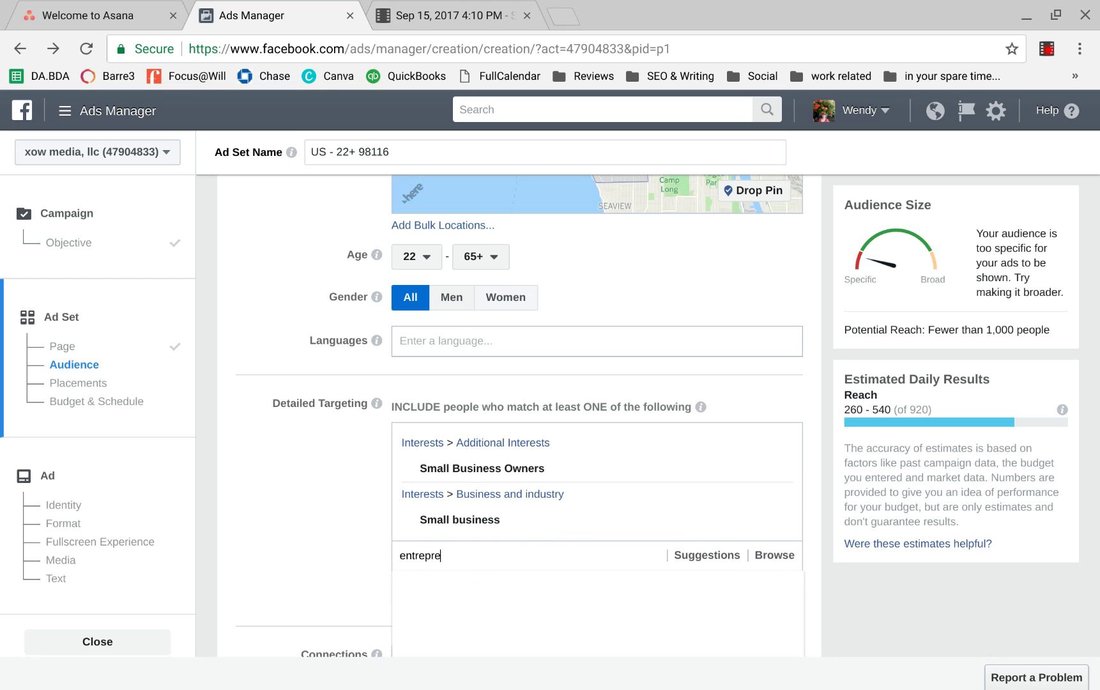
pyautogui.write('neur')
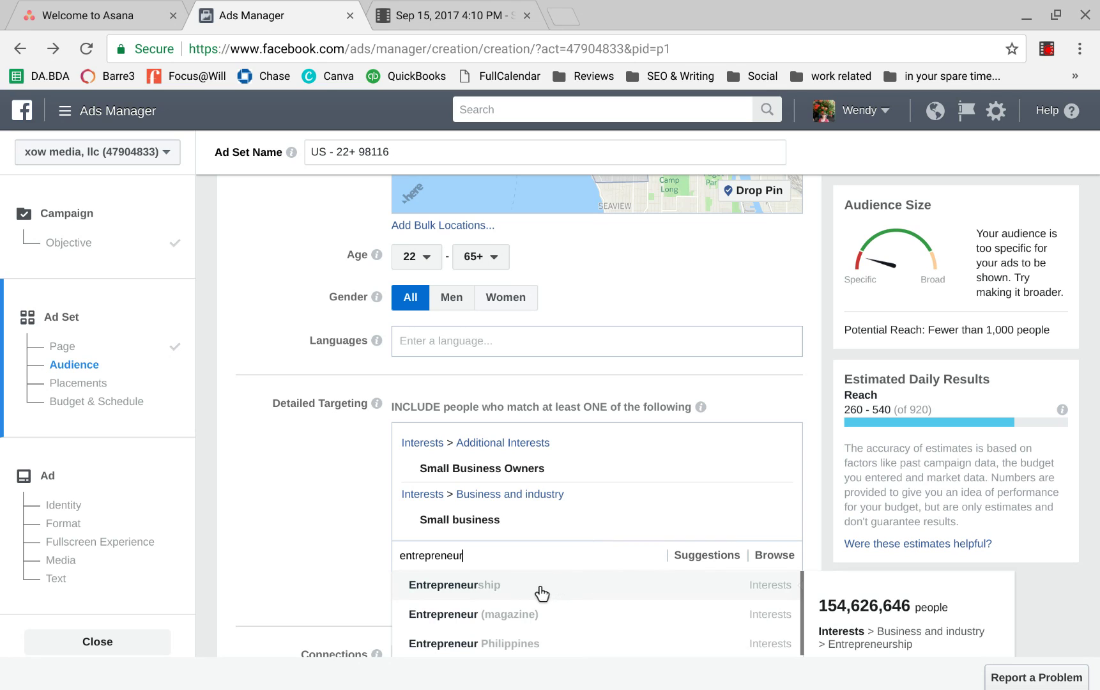
pyautogui.click(539, 591)
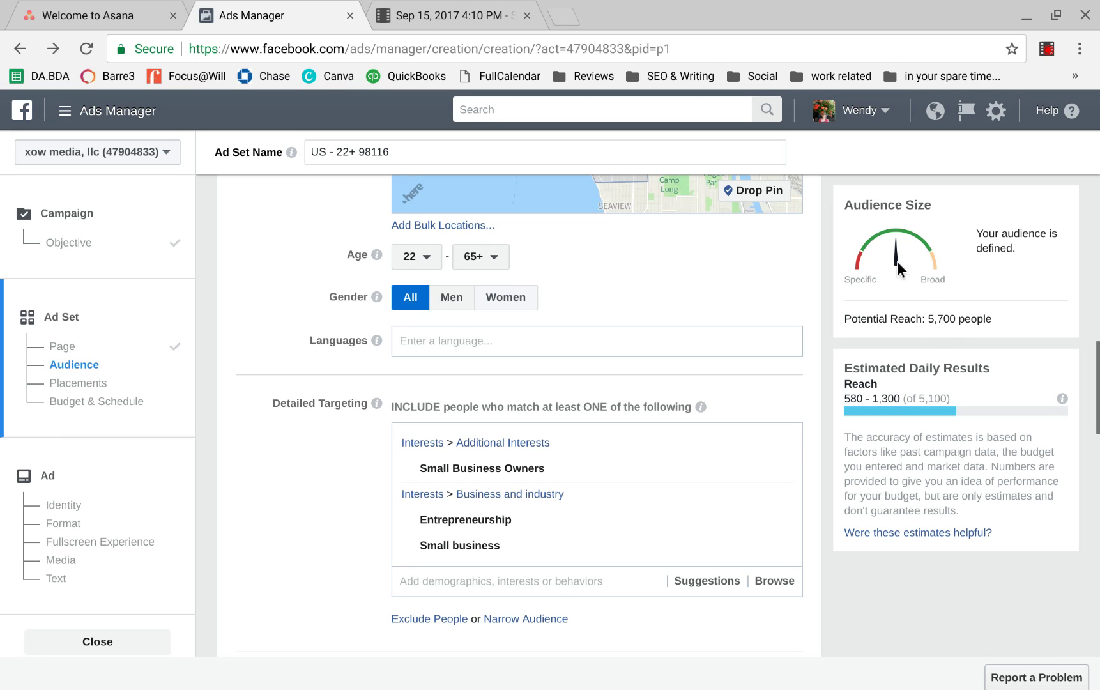
# Switch the ad set's budget type to Lifetime Budget.
pyautogui.scroll(5, 659, 334)
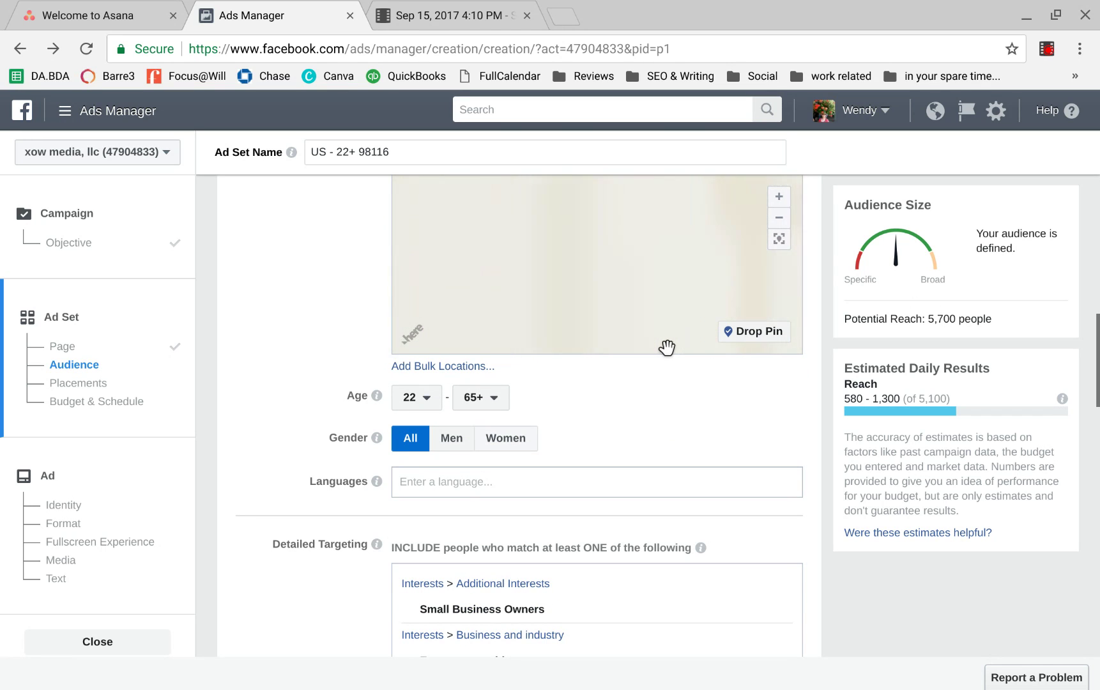
pyautogui.scroll(-5, 667, 348)
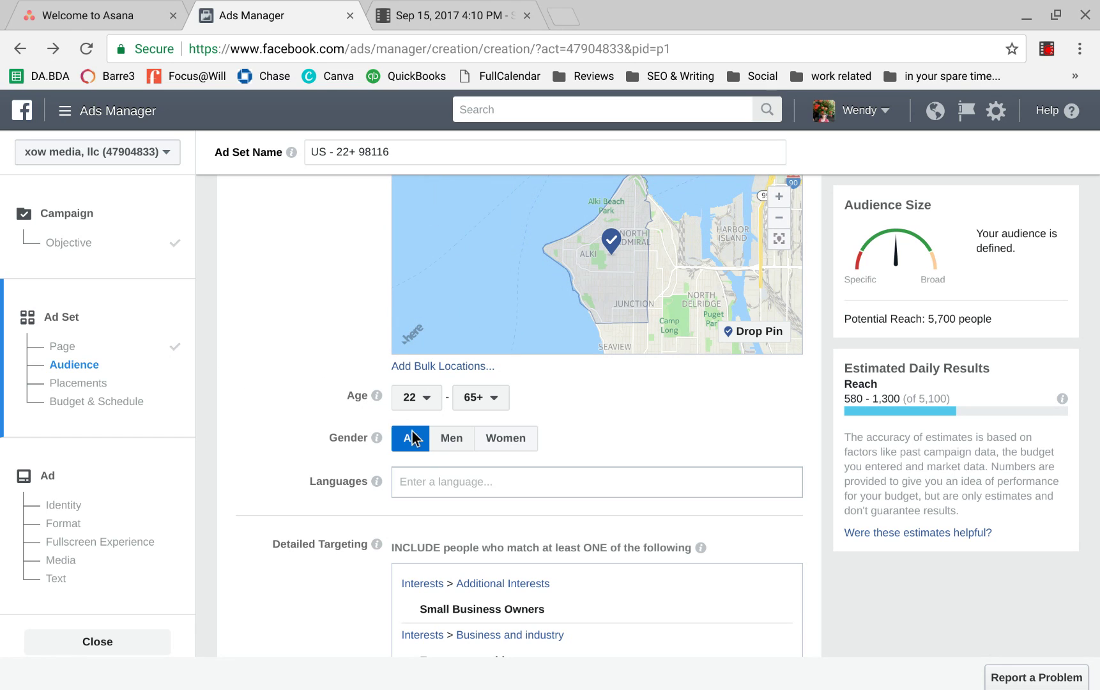
pyautogui.scroll(-8, 302, 346)
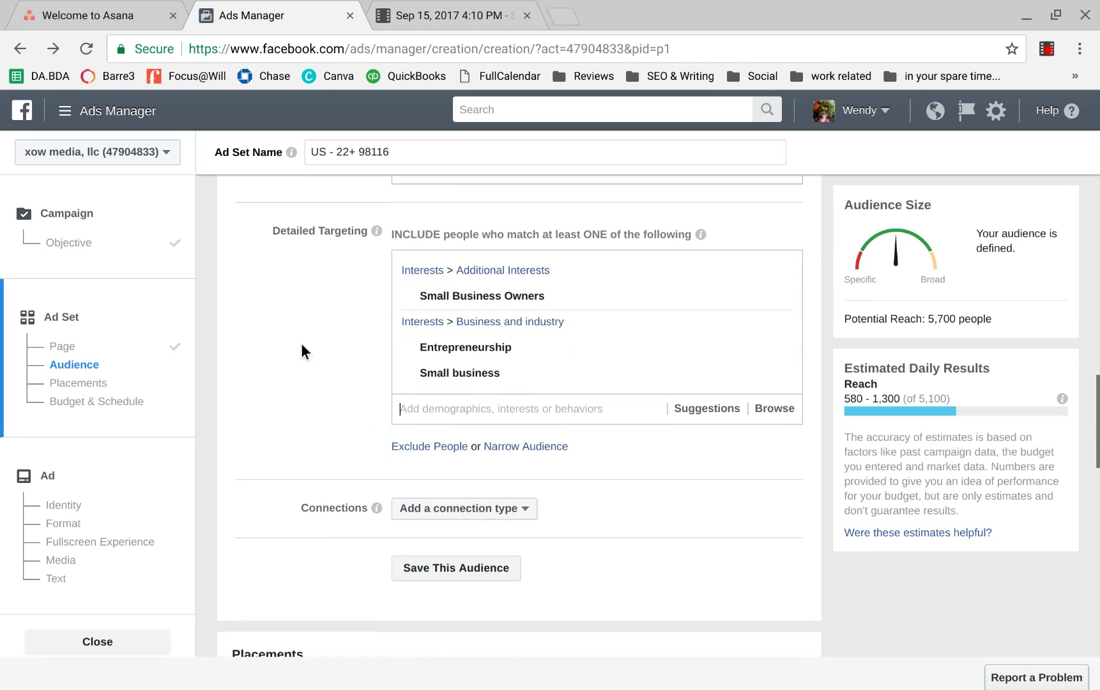
pyautogui.scroll(-3, 301, 348)
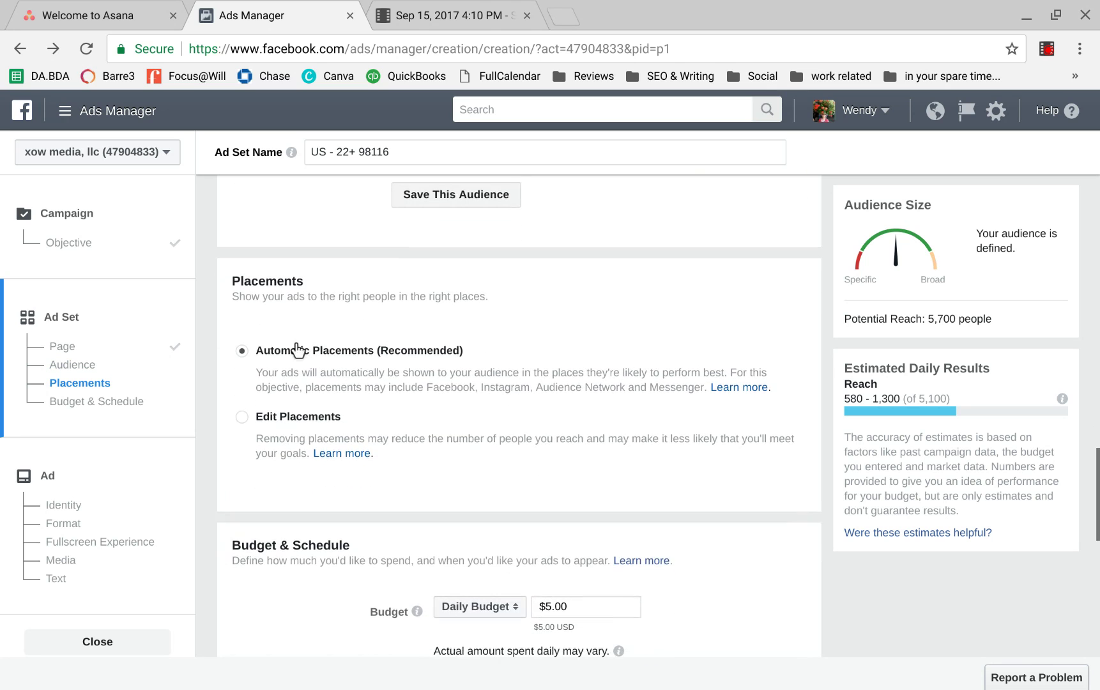
pyautogui.scroll(-3, 299, 349)
pyautogui.scroll(-1, 301, 343)
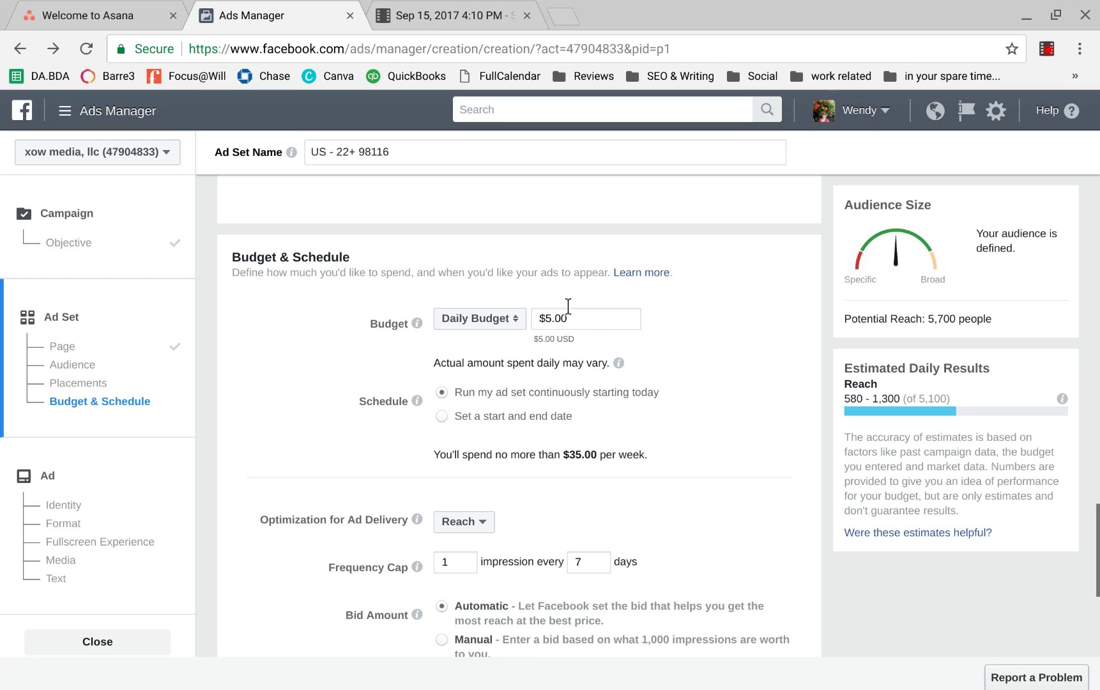
pyautogui.click(509, 323)
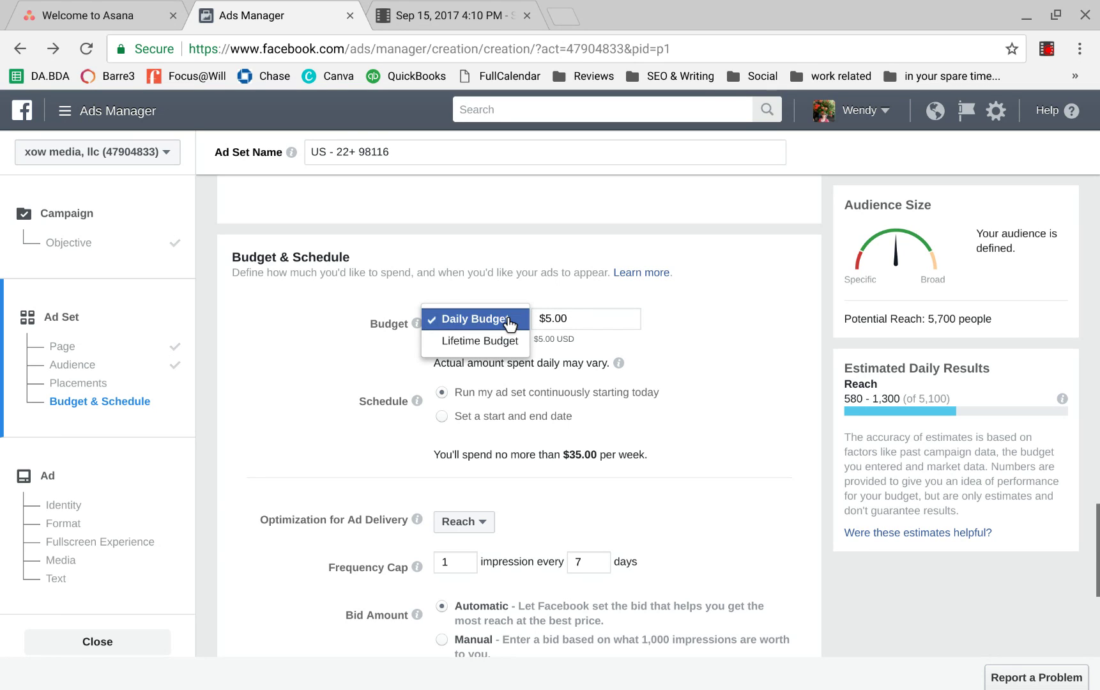
pyautogui.click(504, 343)
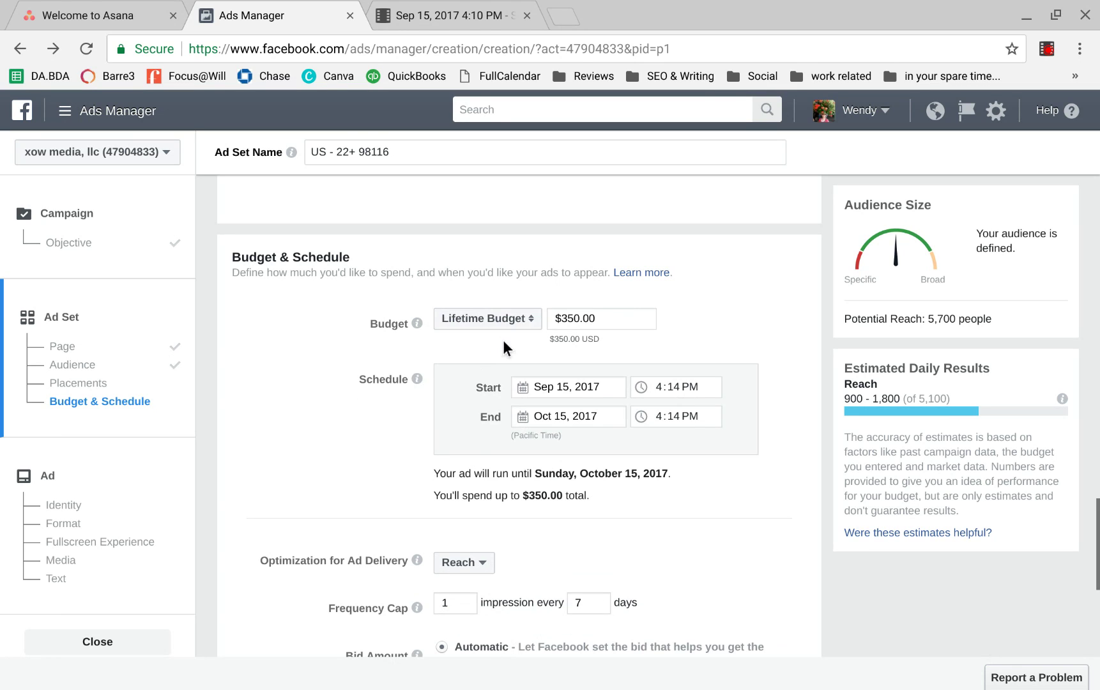
# Set the lifetime budget amount to $15.00.
pyautogui.click(595, 308)
pyautogui.press('BackSpace')
pyautogui.press('BackSpace')
pyautogui.press('BackSpace')
pyautogui.press('BackSpace')
pyautogui.press('BackSpace')
pyautogui.press('BackSpace')
pyautogui.write('15')
pyautogui.click(601, 326)
pyautogui.moveTo(606, 322)
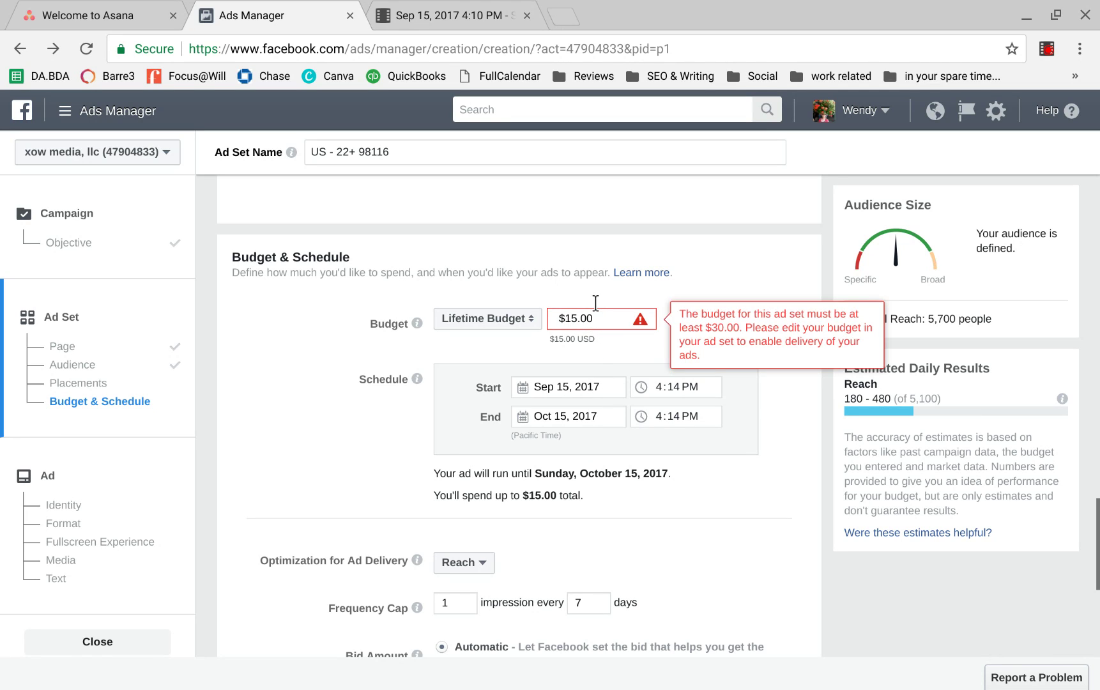
# Schedule the ad set to start on Sep 16, 2017 at 9:14 AM.
pyautogui.click(551, 383)
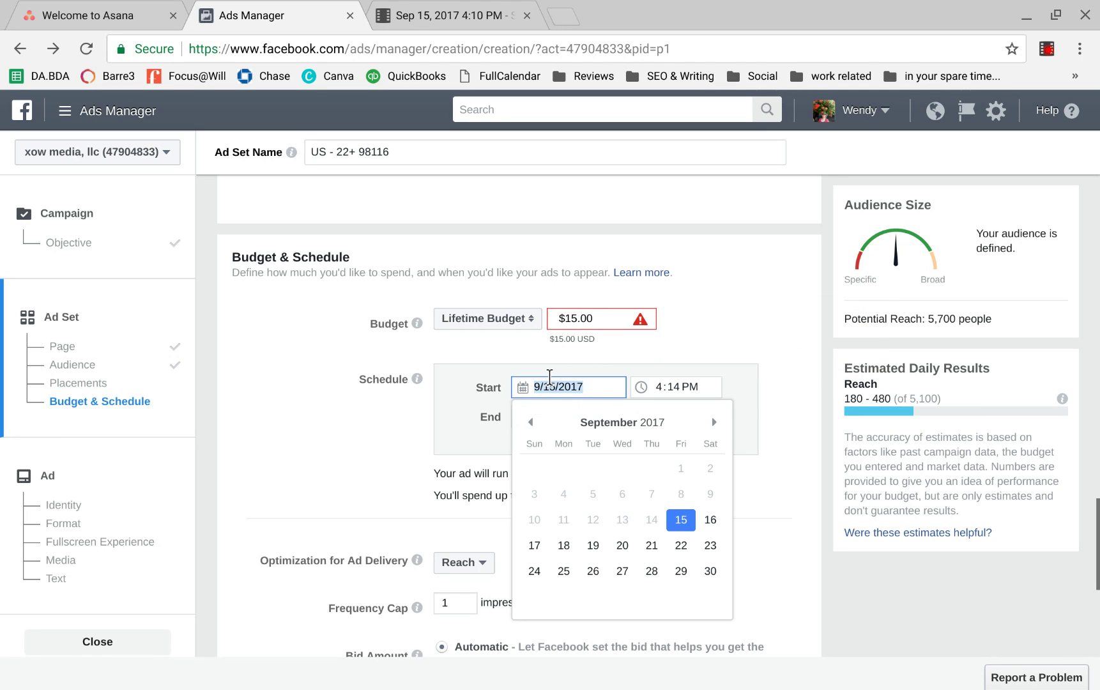
pyautogui.click(710, 519)
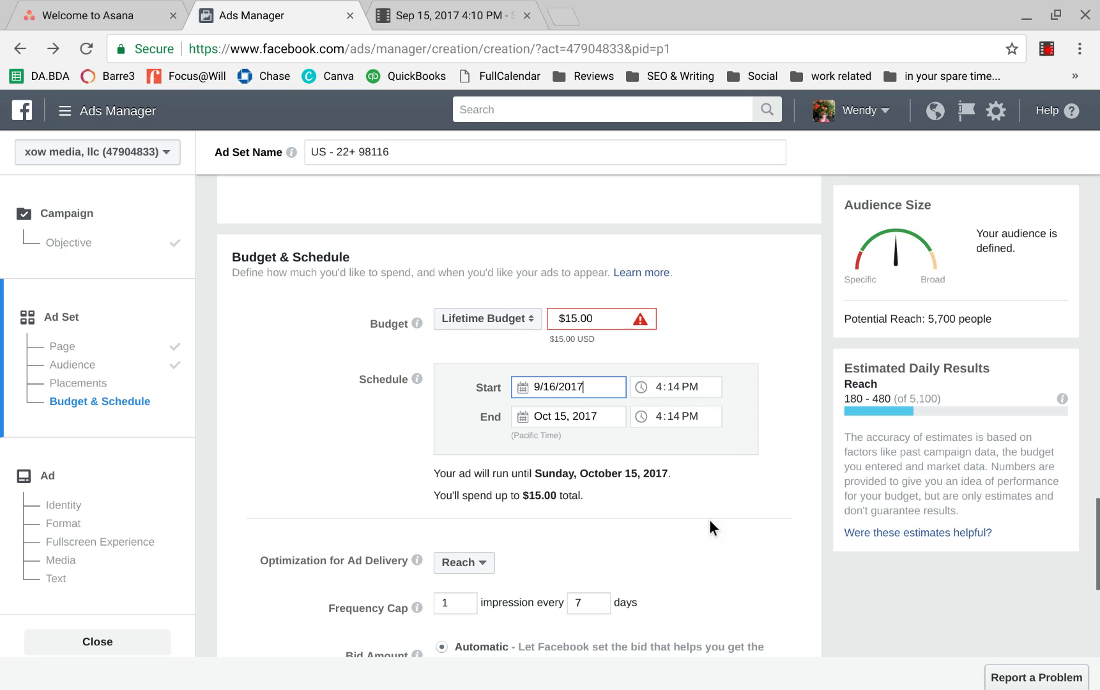
pyautogui.click(659, 387)
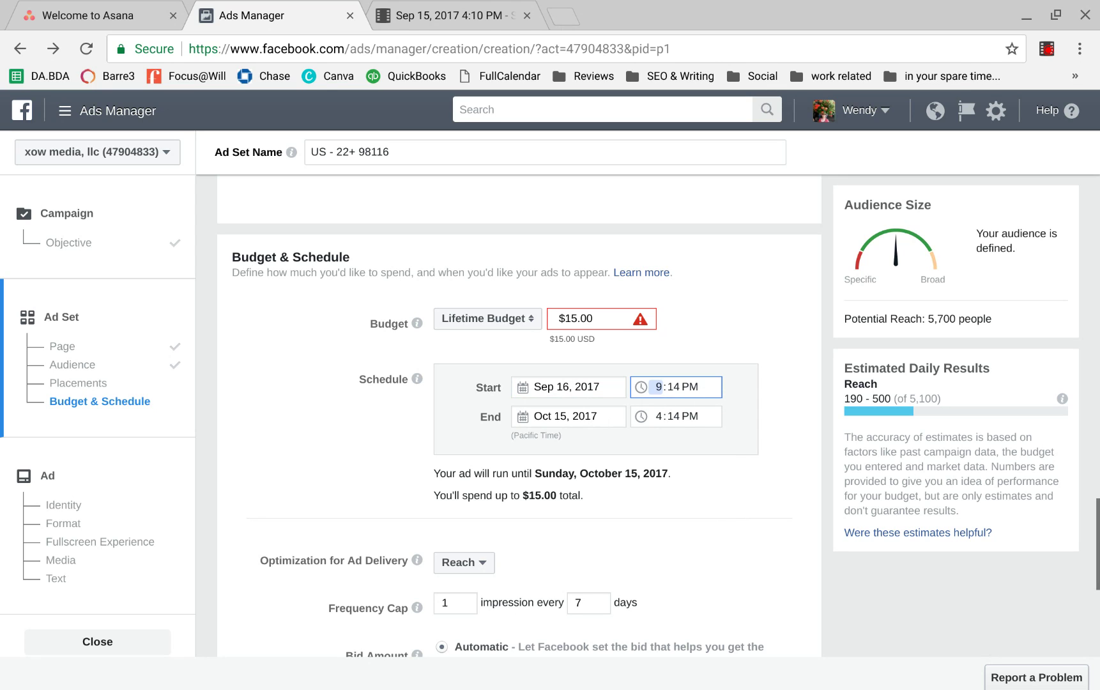
pyautogui.click(689, 387)
pyautogui.press('a')
# Schedule the ad set to end on Sep 18, 2017 at 10:14 AM.
pyautogui.click(586, 415)
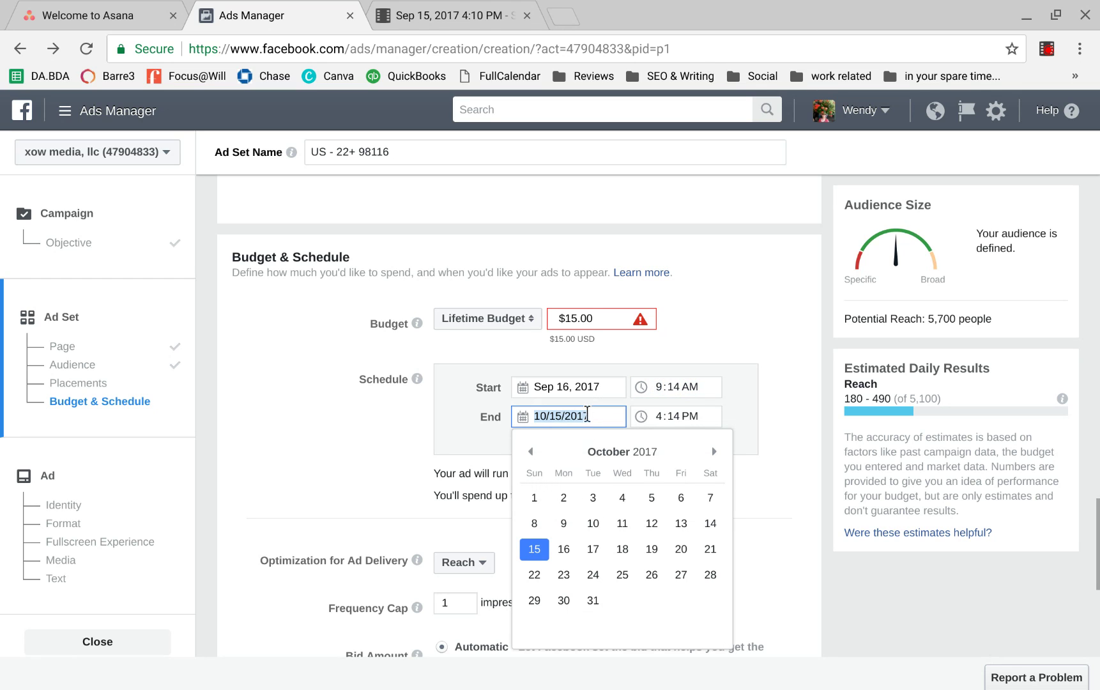
pyautogui.click(529, 451)
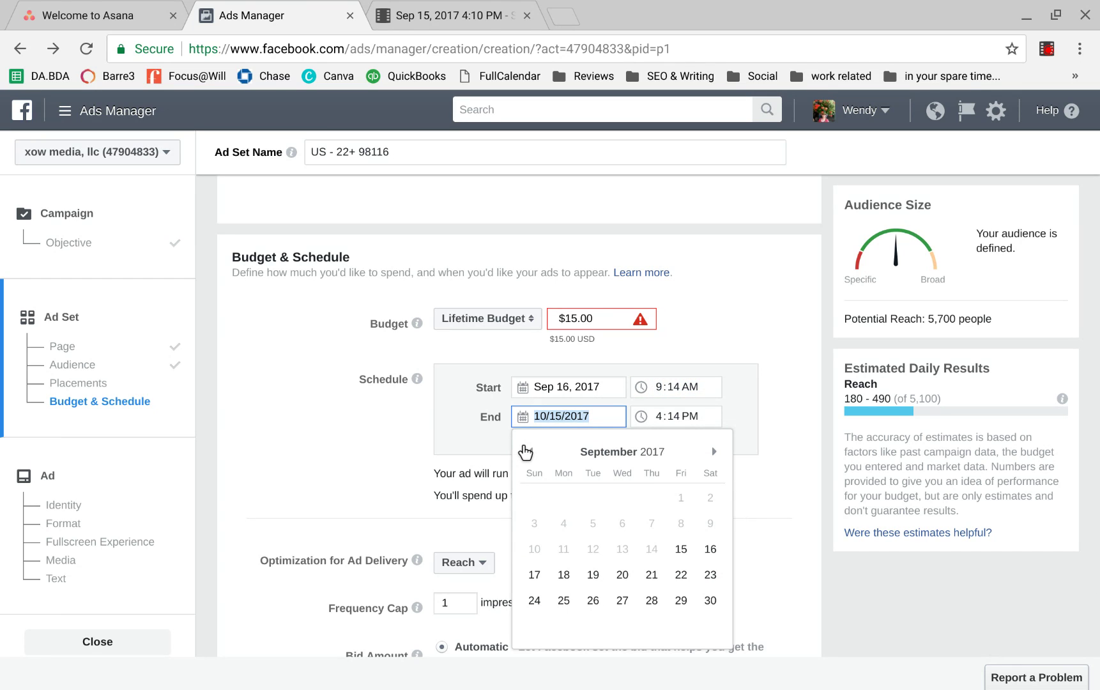
pyautogui.click(565, 575)
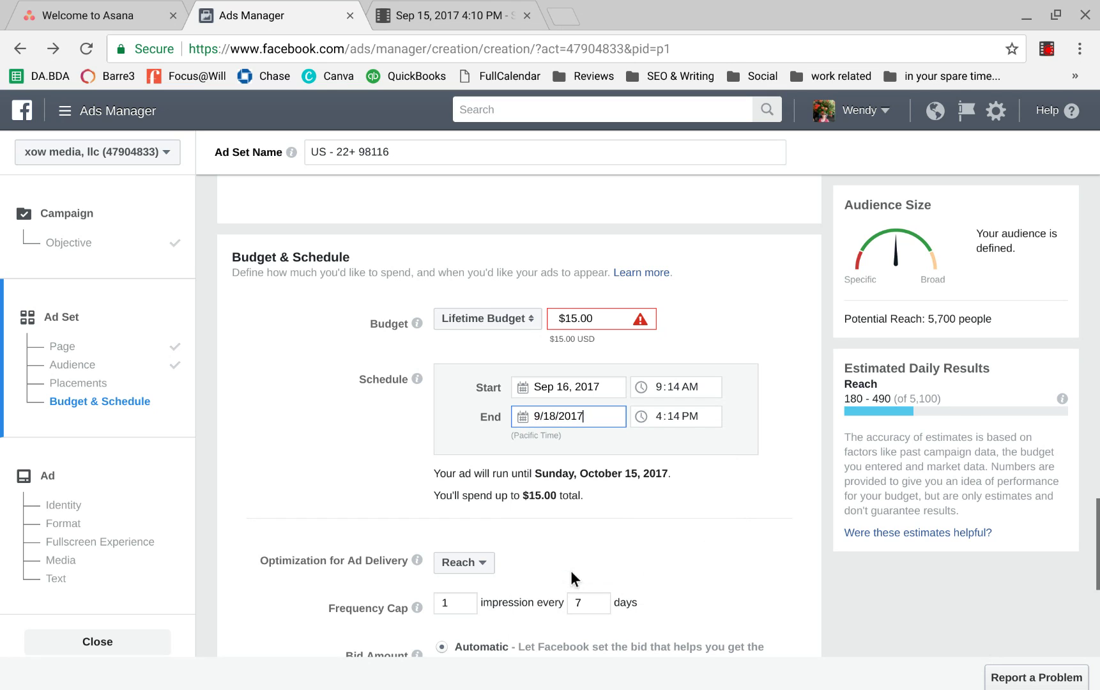
pyautogui.click(650, 419)
pyautogui.write('10')
pyautogui.click(711, 424)
pyautogui.press('a')
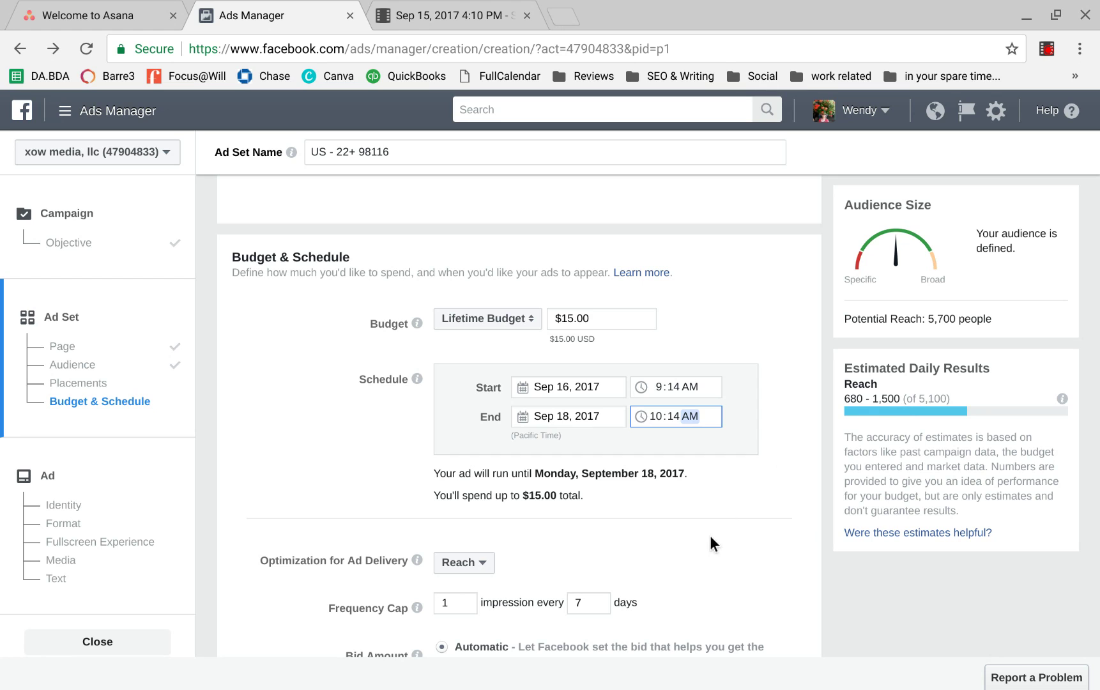
# Set the frequency cap to 3 impressions every 1 day.
pyautogui.scroll(-3, 711, 538)
pyautogui.scroll(1, 711, 538)
pyautogui.scroll(1, 710, 535)
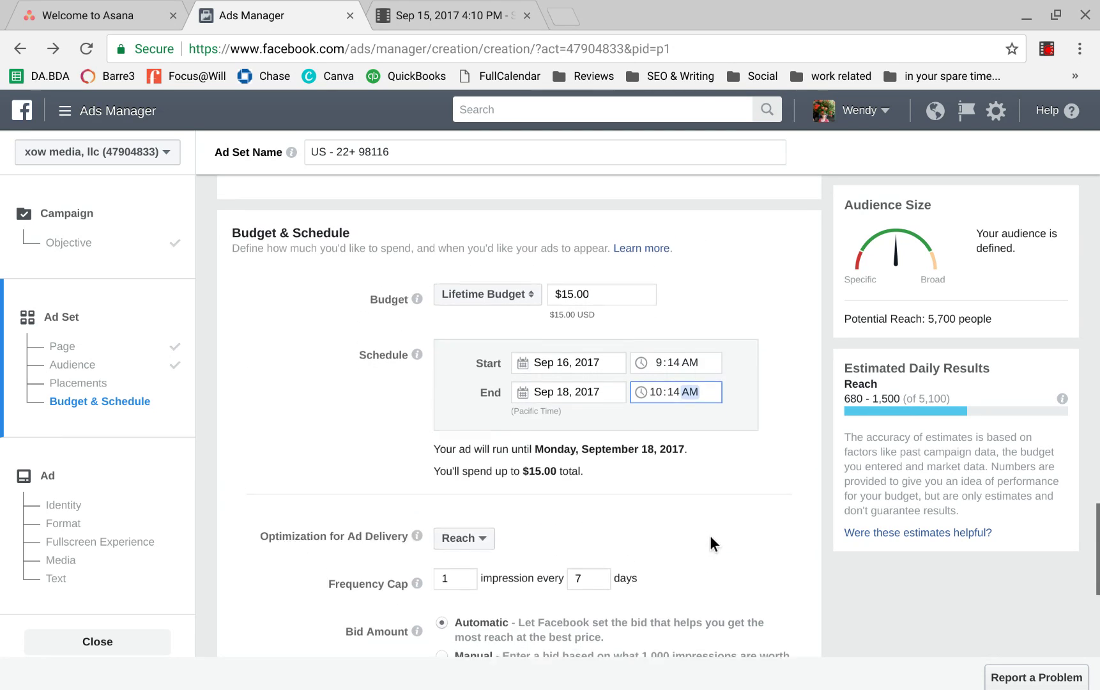
pyautogui.scroll(-2, 707, 538)
pyautogui.click(573, 474)
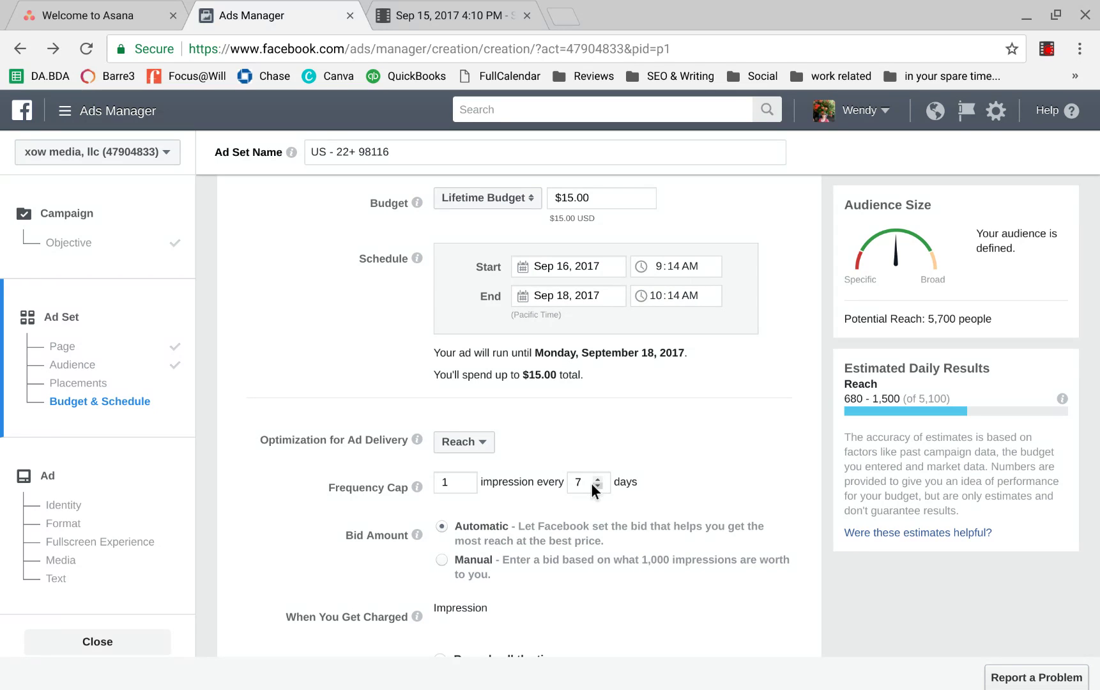
pyautogui.click(597, 485)
pyautogui.click(444, 476)
pyautogui.press('BackSpace')
pyautogui.write('3')
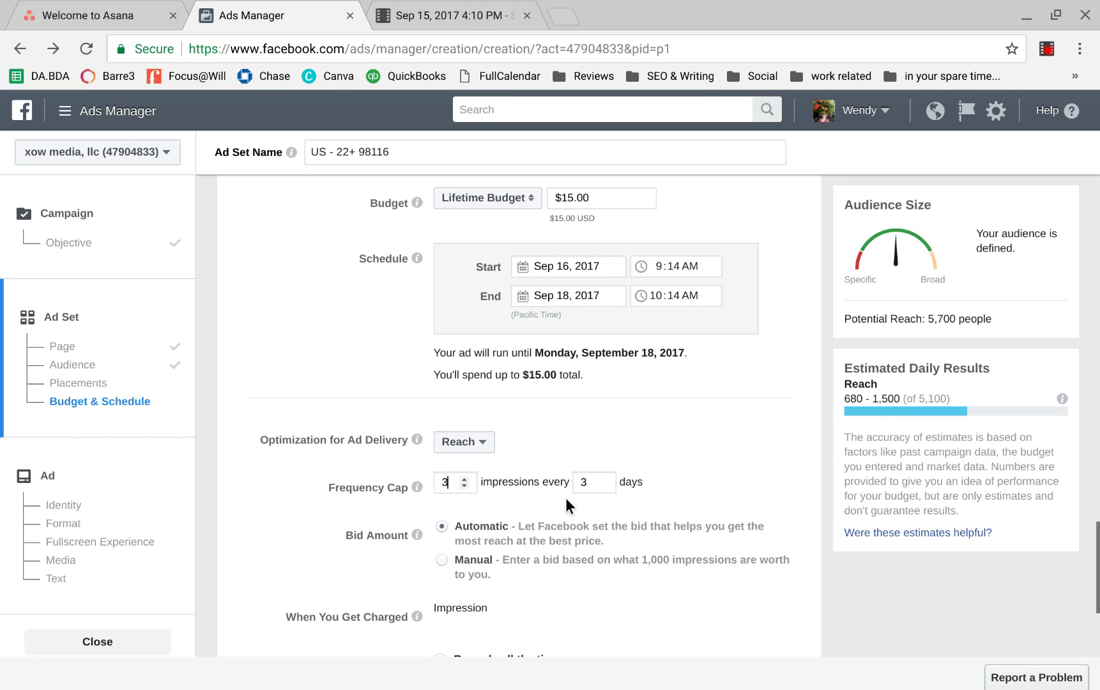
pyautogui.doubleClick(597, 484)
pyautogui.scroll(-2, 693, 466)
pyautogui.scroll(-5, 693, 466)
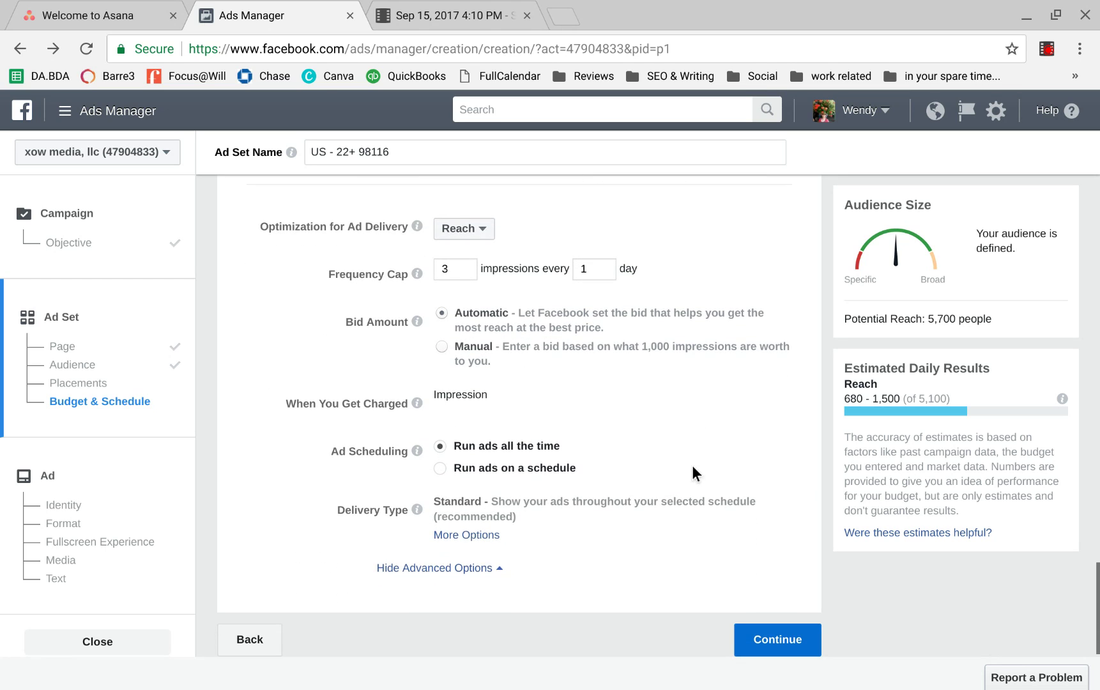
# Lower the frequency cap to 2 impressions per day.
pyautogui.click(442, 256)
pyautogui.press('BackSpace')
pyautogui.write('2')
# Try running the ads on a schedule, examine the hourly grid, and return to running ads all the time.
pyautogui.scroll(5, 631, 414)
pyautogui.scroll(-3, 633, 414)
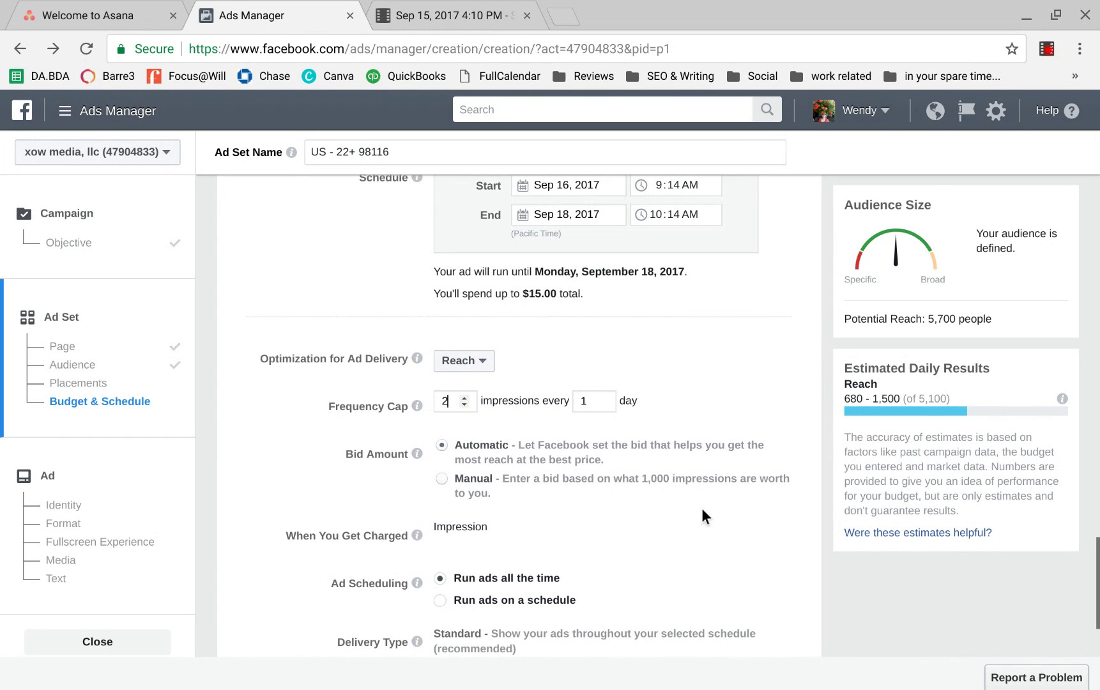
pyautogui.scroll(-2, 701, 508)
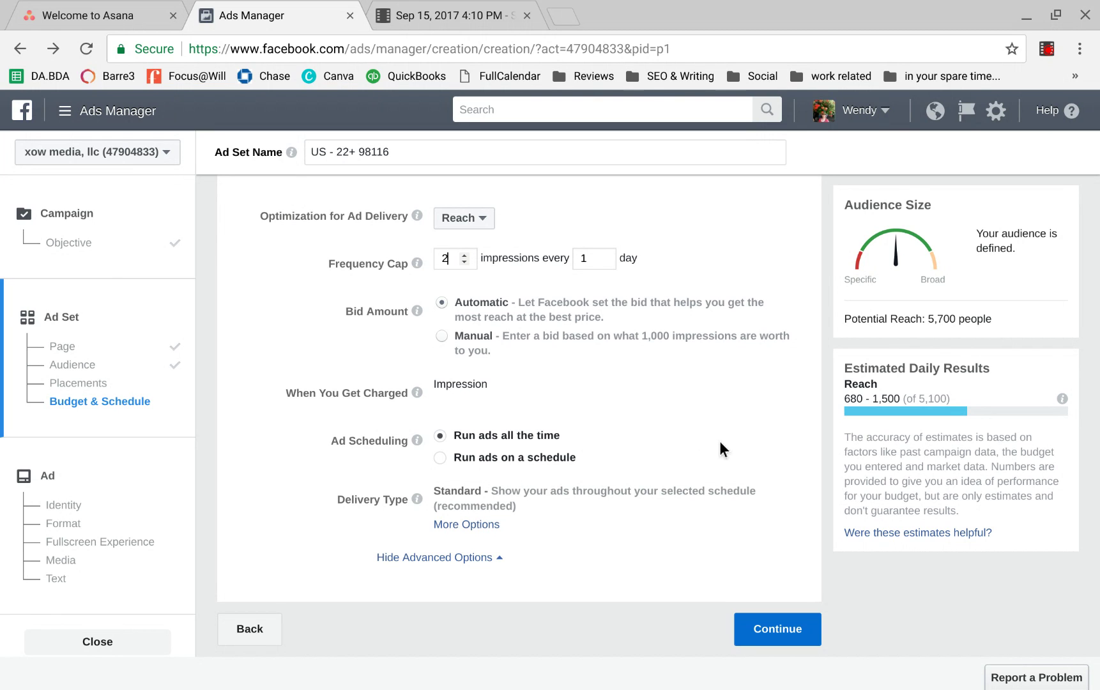
pyautogui.click(436, 457)
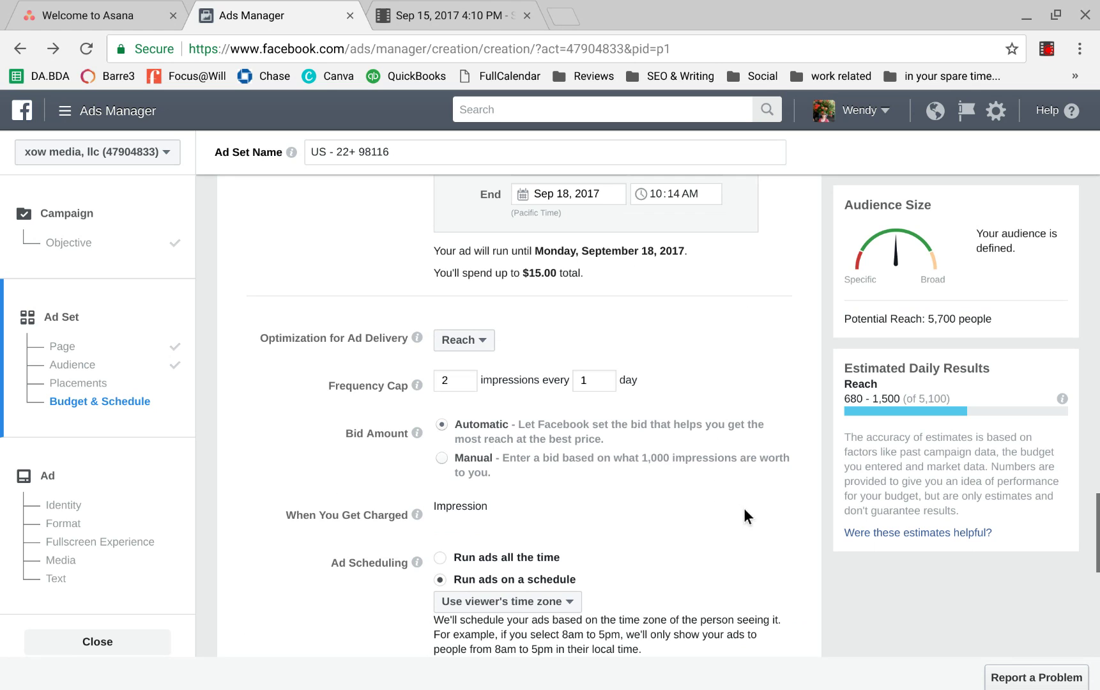
pyautogui.scroll(-5, 744, 508)
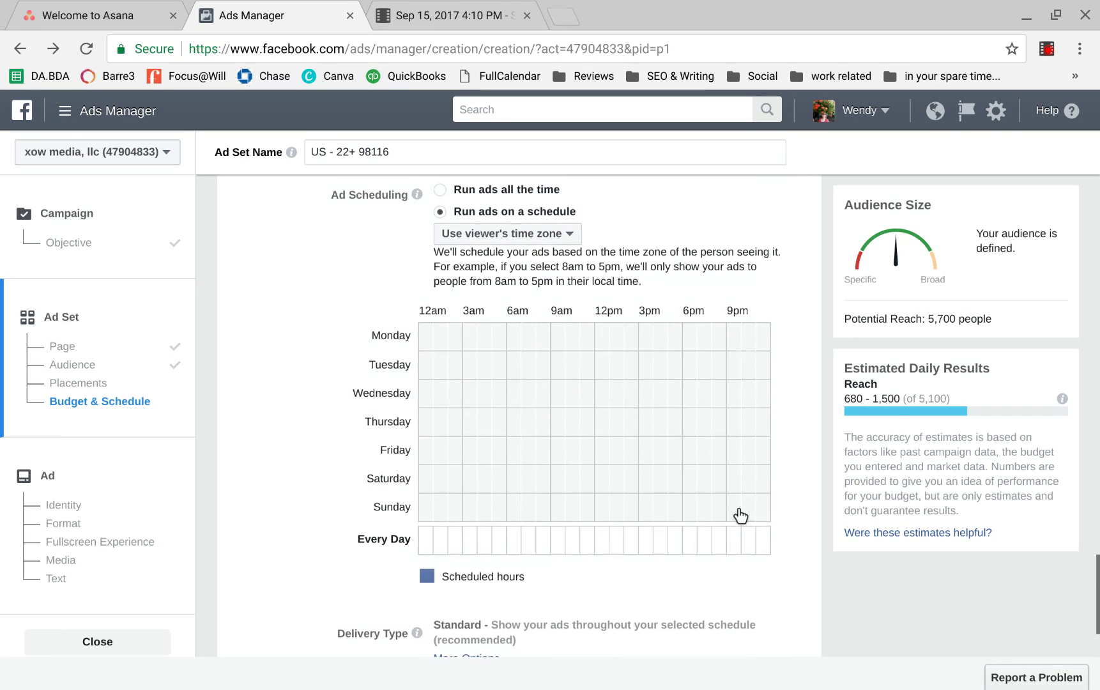
pyautogui.scroll(3, 741, 516)
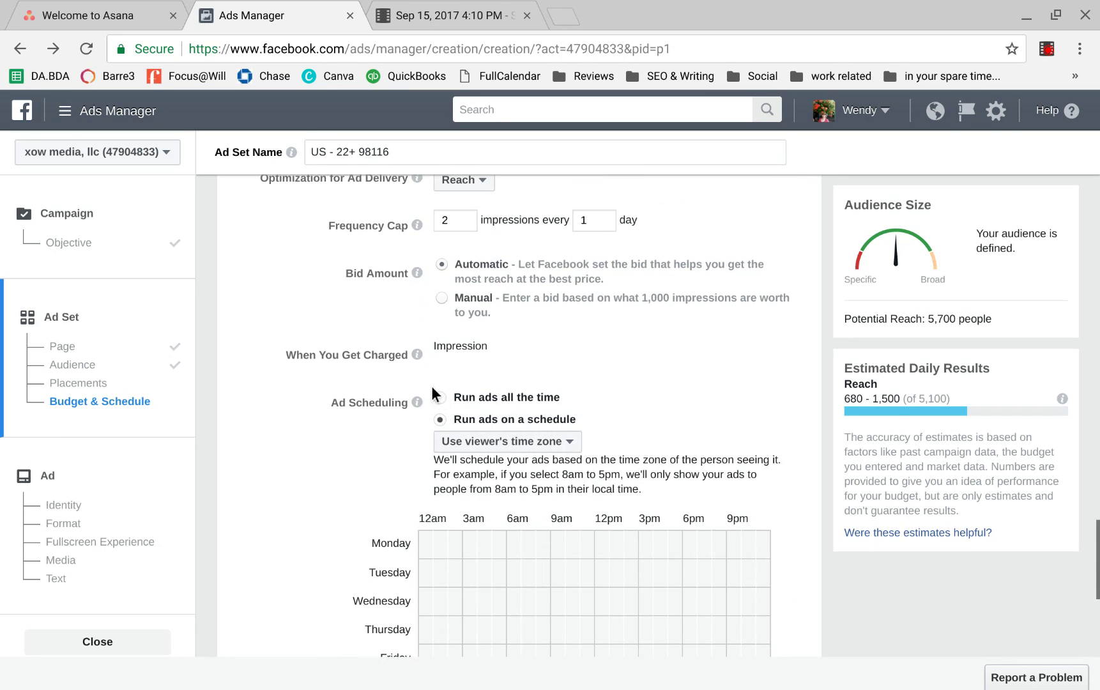
pyautogui.click(433, 398)
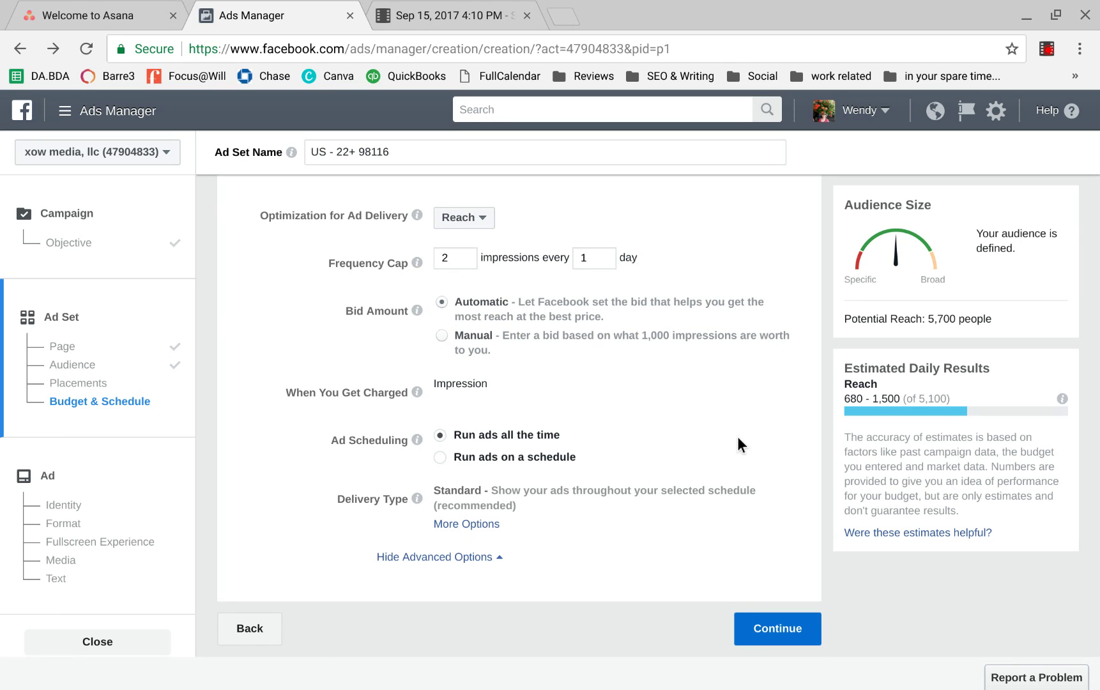
# Return to the audience locations and add the zip code 98144 in Seattle, Washington.
pyautogui.click(770, 635)
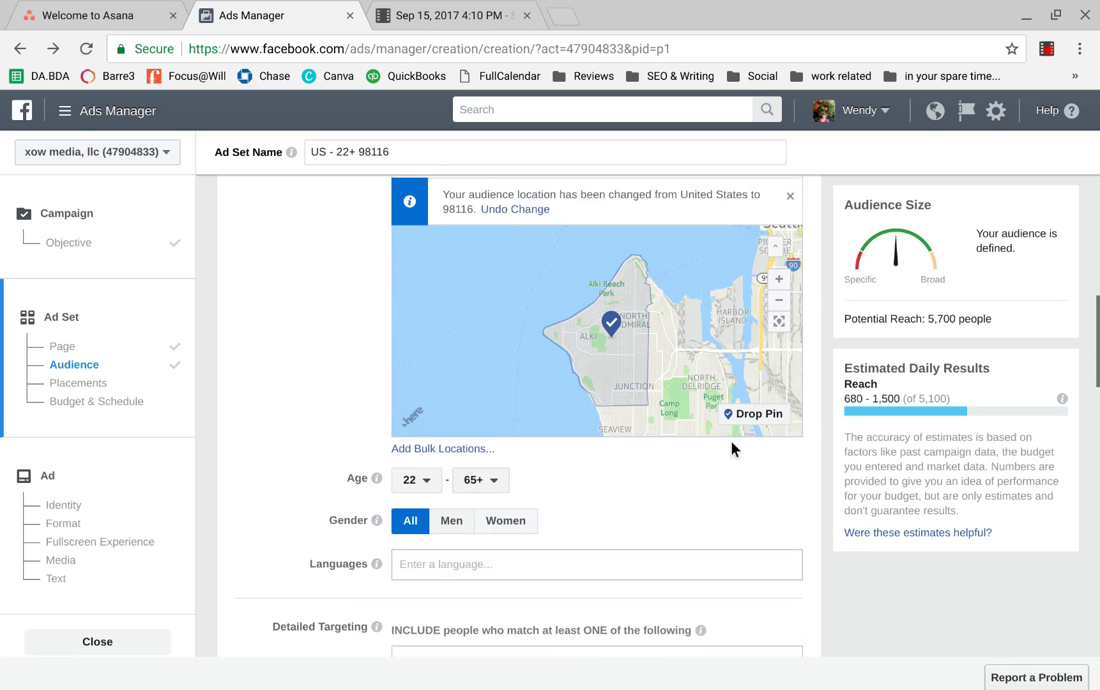
pyautogui.scroll(-1, 732, 443)
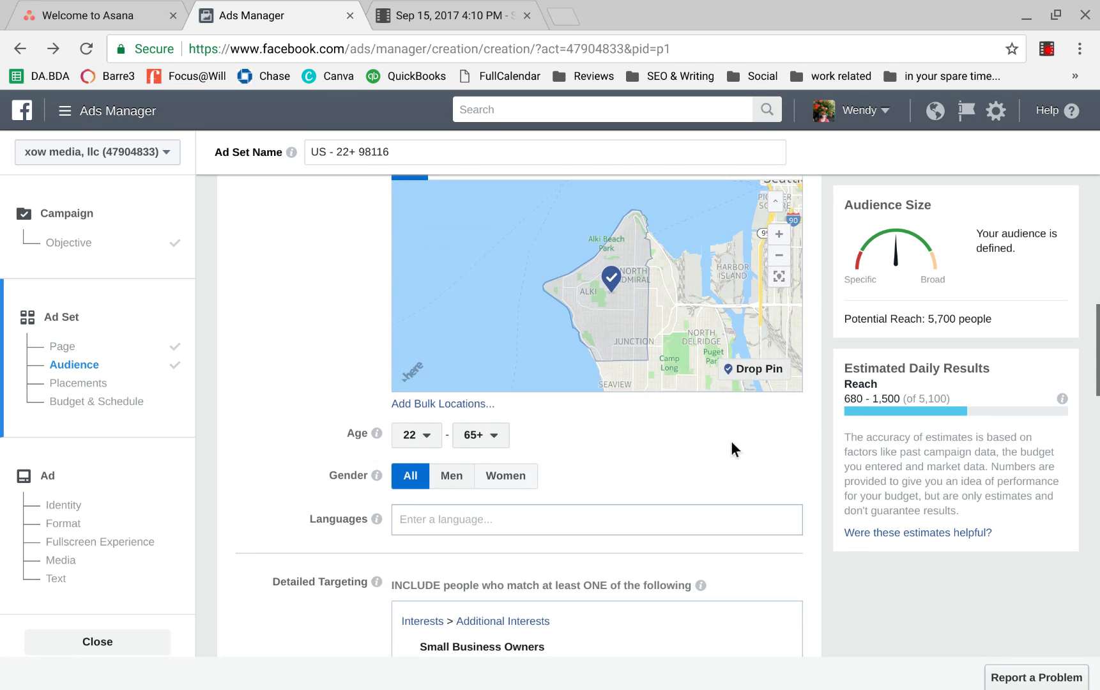
pyautogui.scroll(5, 732, 443)
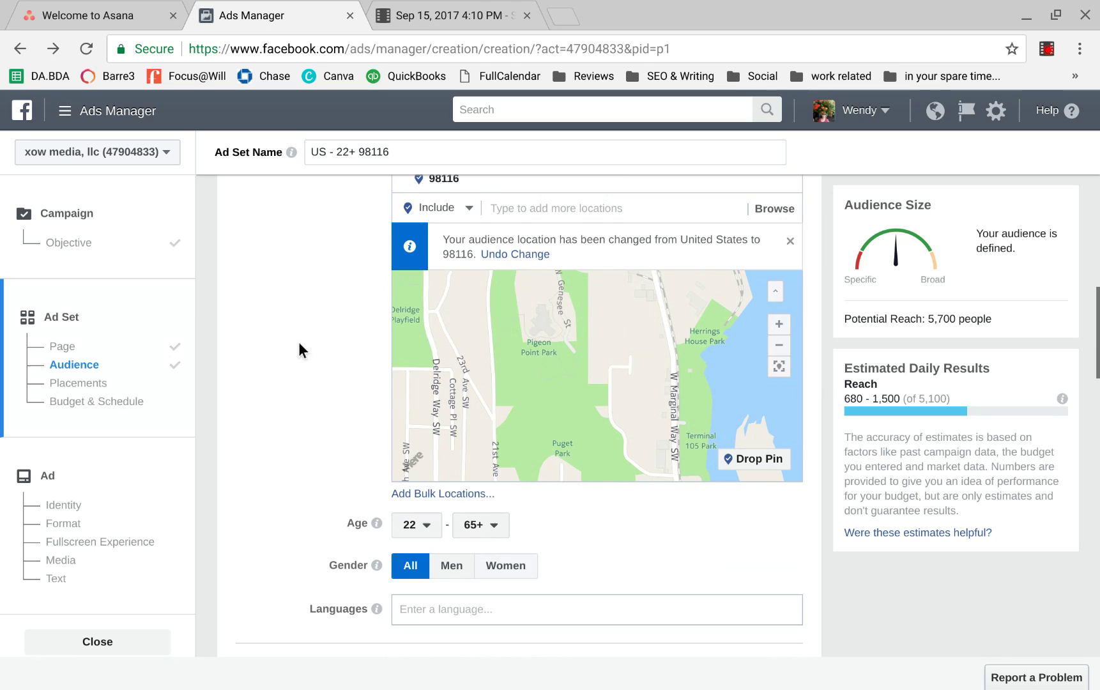
pyautogui.scroll(3, 302, 351)
pyautogui.click(524, 404)
pyautogui.write('98144')
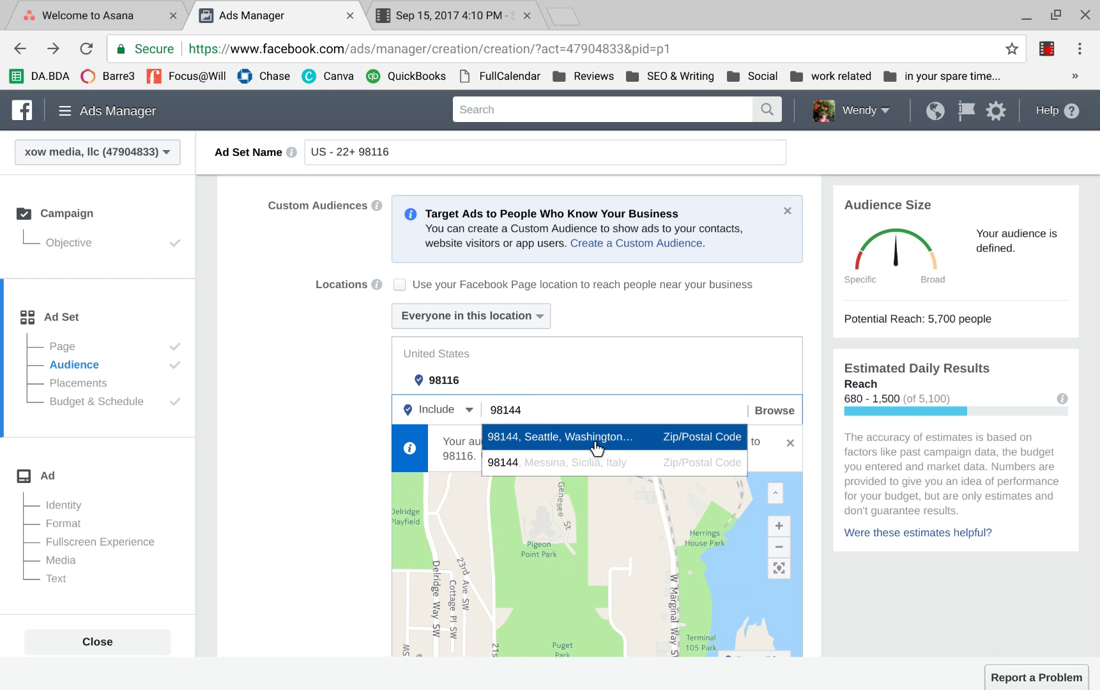
pyautogui.click(591, 438)
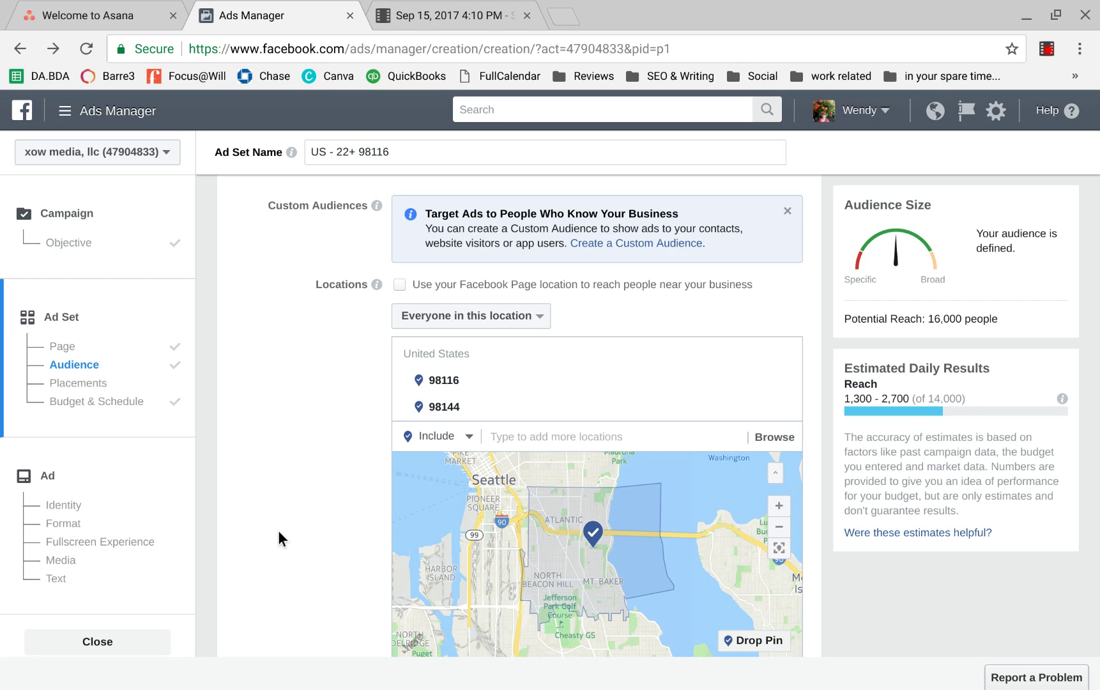
# Review the ad set's audience locations, detailed targeting, estimated daily reach, placements, and budget and schedule settings.
pyautogui.scroll(-2, 278, 538)
pyautogui.scroll(-1, 279, 532)
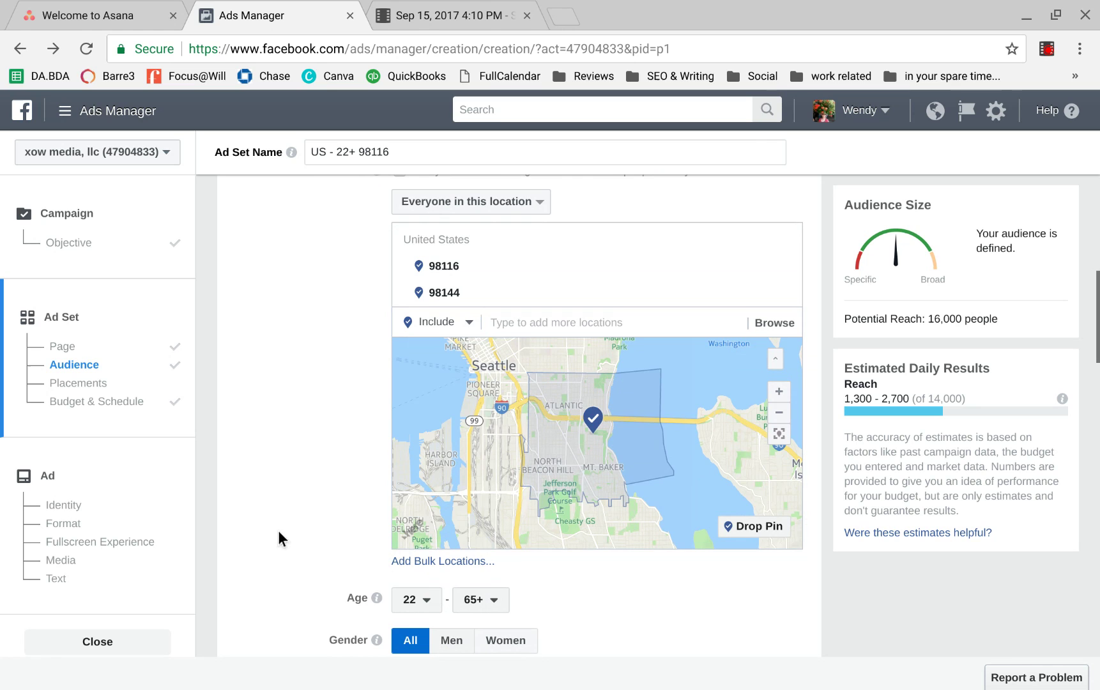
pyautogui.scroll(-1, 278, 532)
pyautogui.scroll(-5, 279, 532)
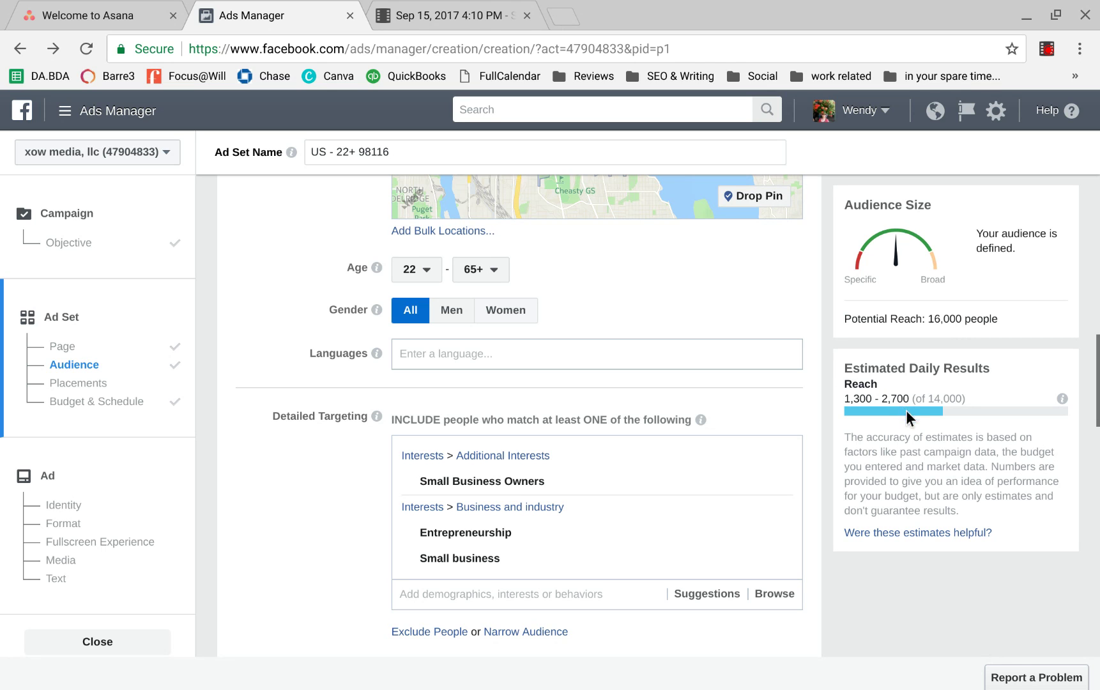
pyautogui.scroll(-8, 911, 608)
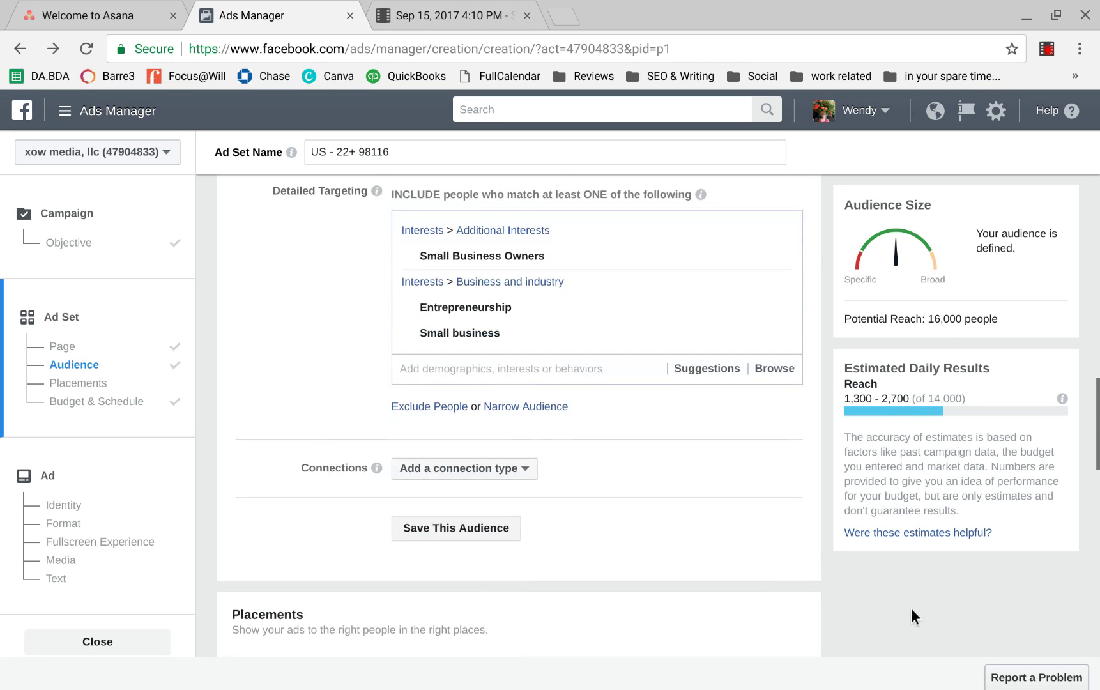
pyautogui.scroll(8, 912, 610)
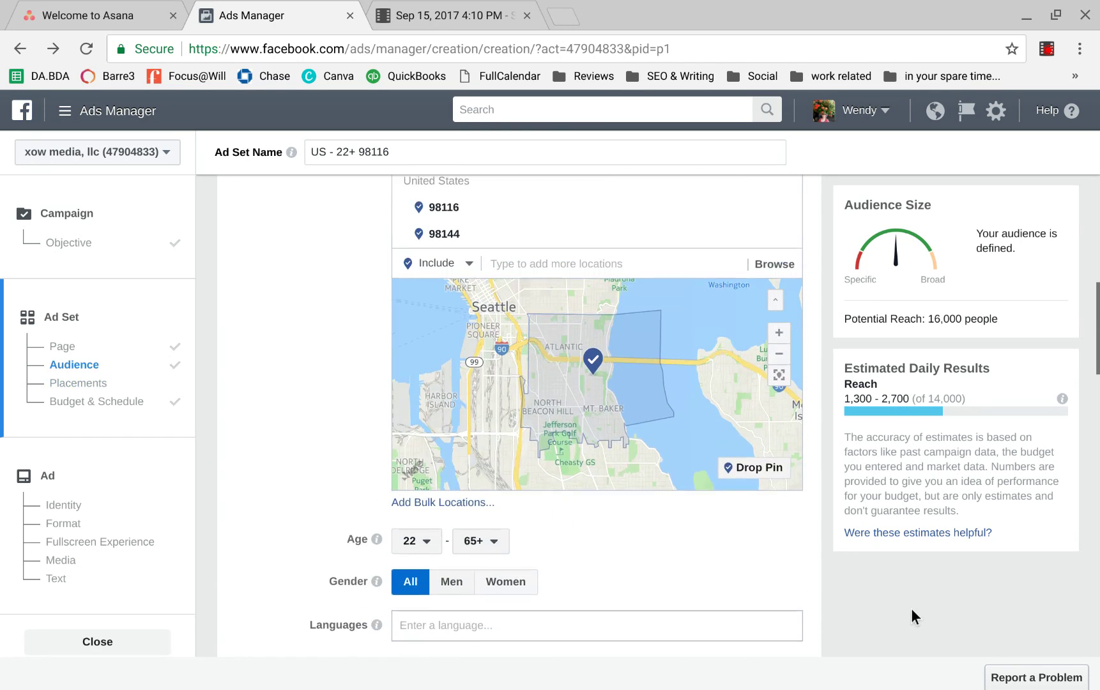
pyautogui.scroll(-8, 911, 608)
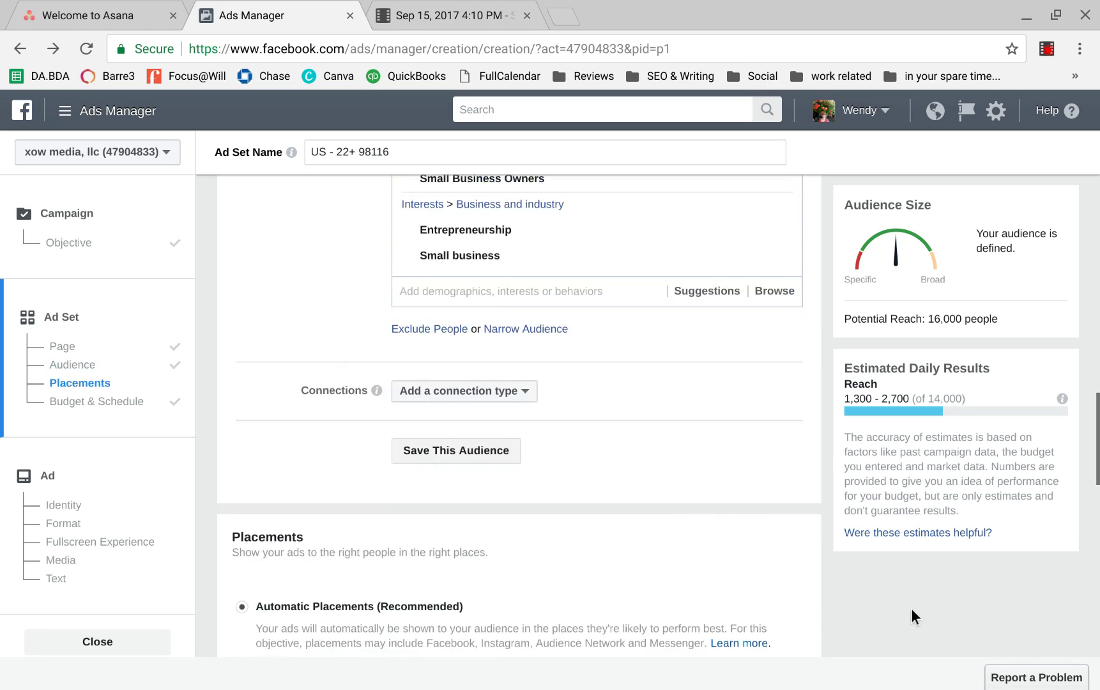
pyautogui.scroll(-4, 912, 610)
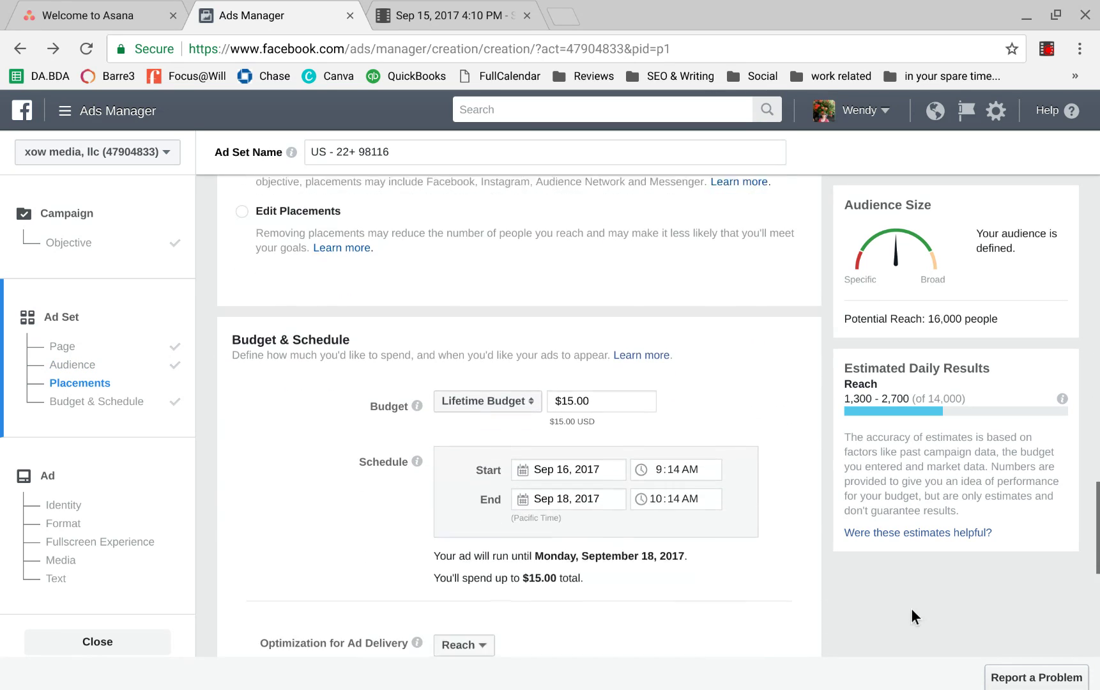